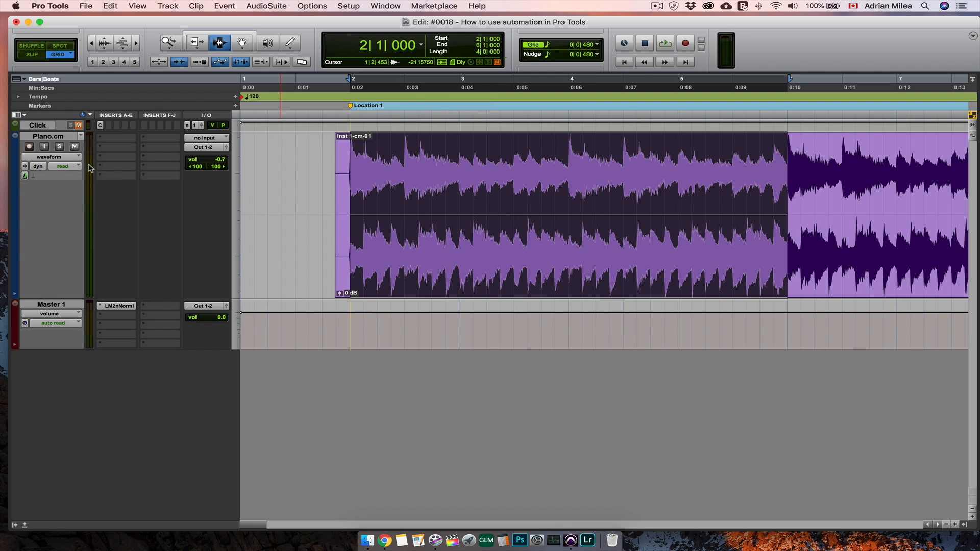
Step: Show the Piano.cm track's volume automation and reset its volume to 0.0 dB
click(65, 160)
click(63, 169)
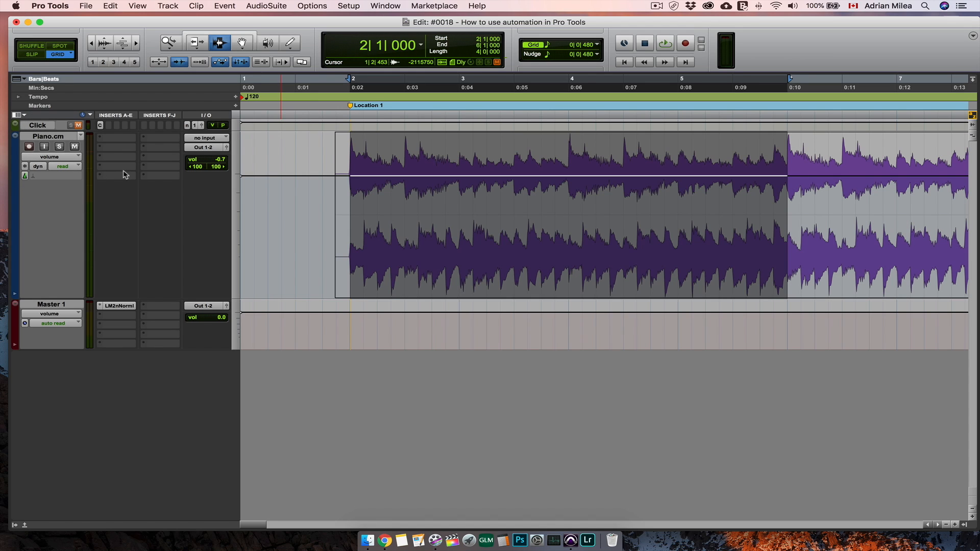
click(337, 183)
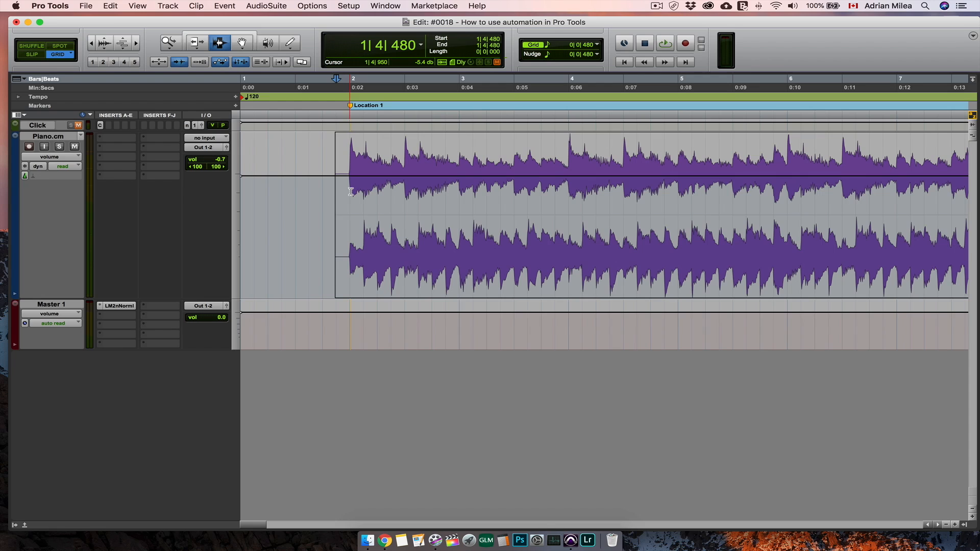
drag(208, 159, 210, 159)
alt+click(209, 162)
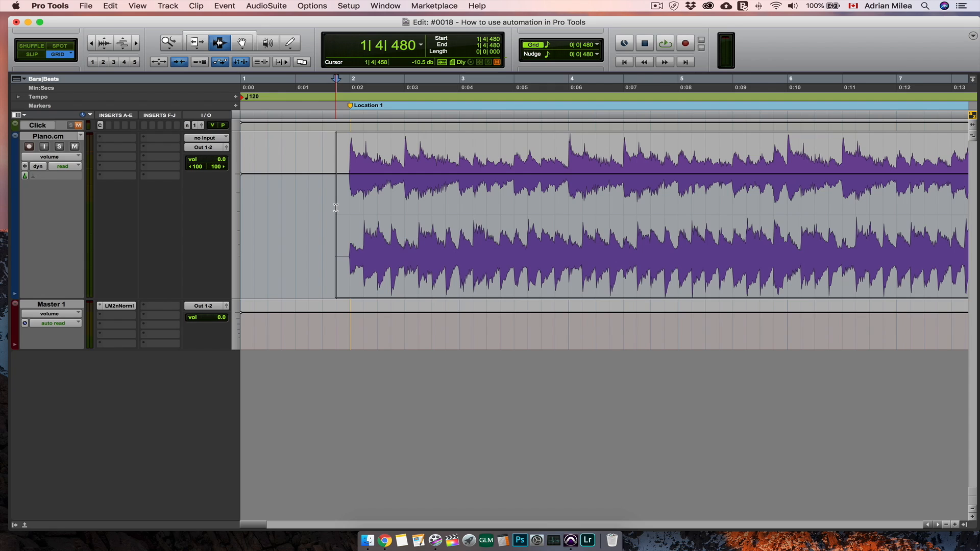
Step: Choose the Grabber tool and play the piano from just before bar 2 to hear the loud notes
key(F8)
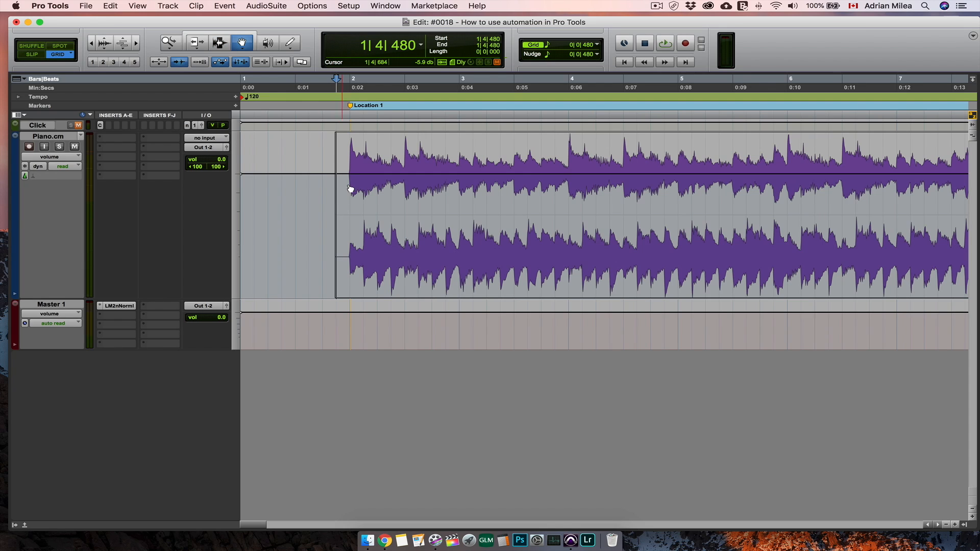
key(space)
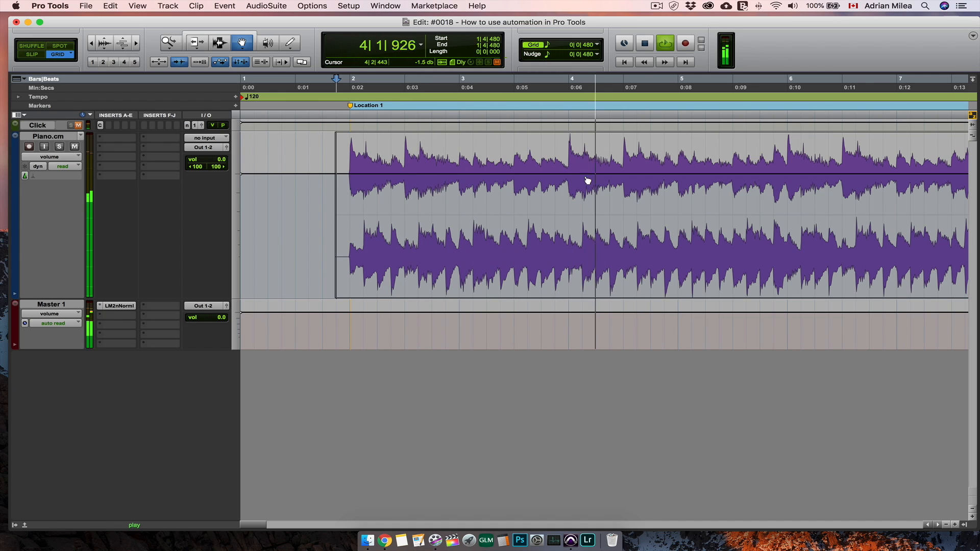
key(space)
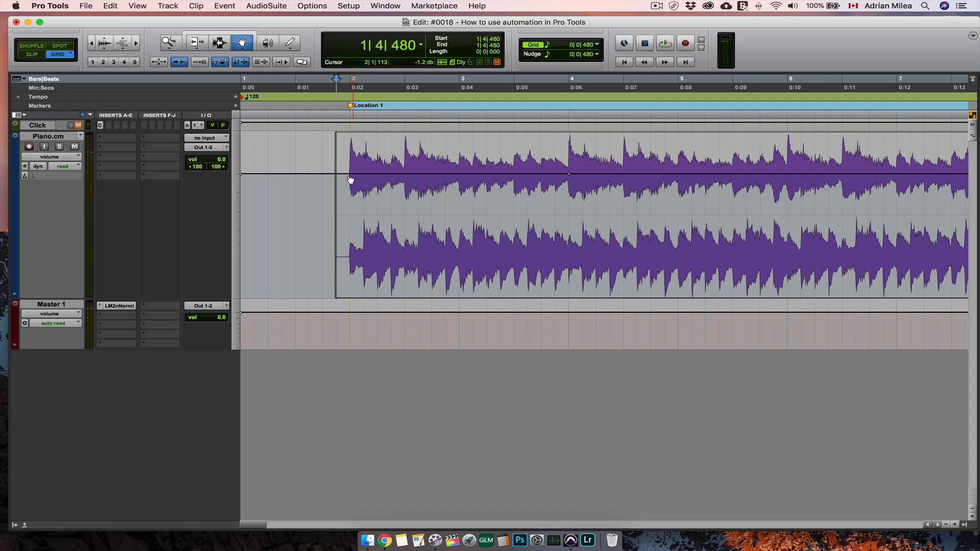
Step: Add volume breakpoints around the first piano note at bar 2, dip the level slightly there, and use Slip mode
click(323, 174)
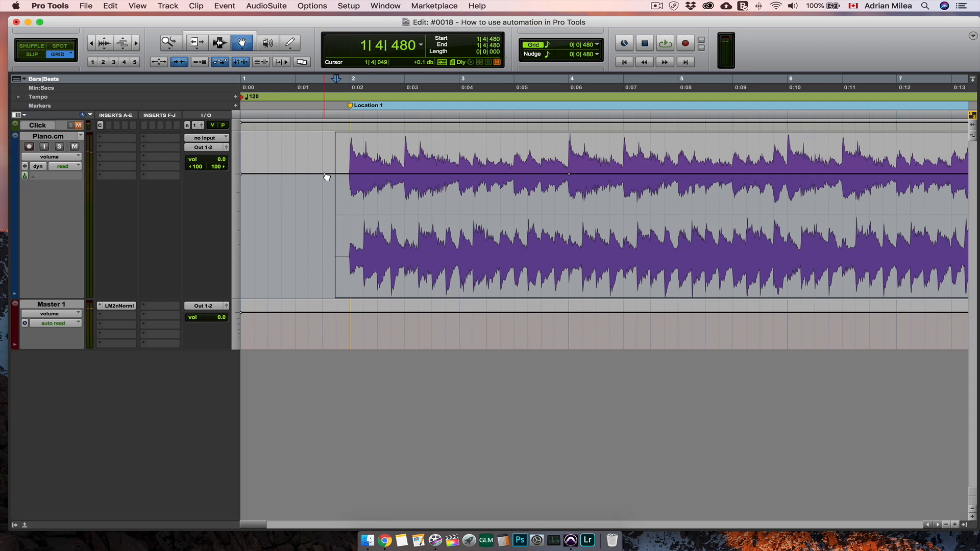
click(363, 174)
drag(350, 174, 364, 174)
key(F2)
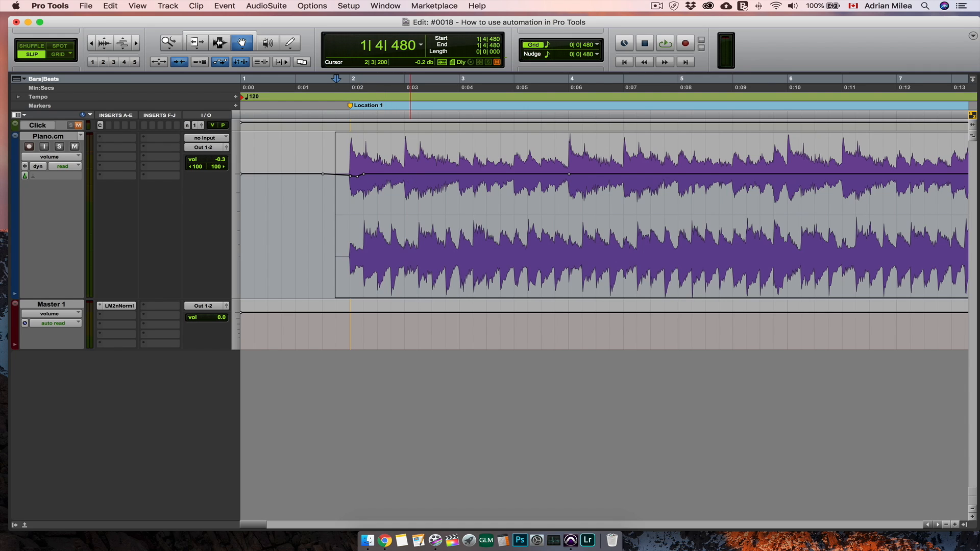
Step: Add volume breakpoints around the loud piano note near 2|3|000 and pull the level down slightly between them
click(411, 174)
click(400, 174)
drag(406, 174, 406, 181)
click(412, 175)
drag(412, 175, 411, 174)
Step: Play the opening bars to check the two volume dips on the piano track
key(space)
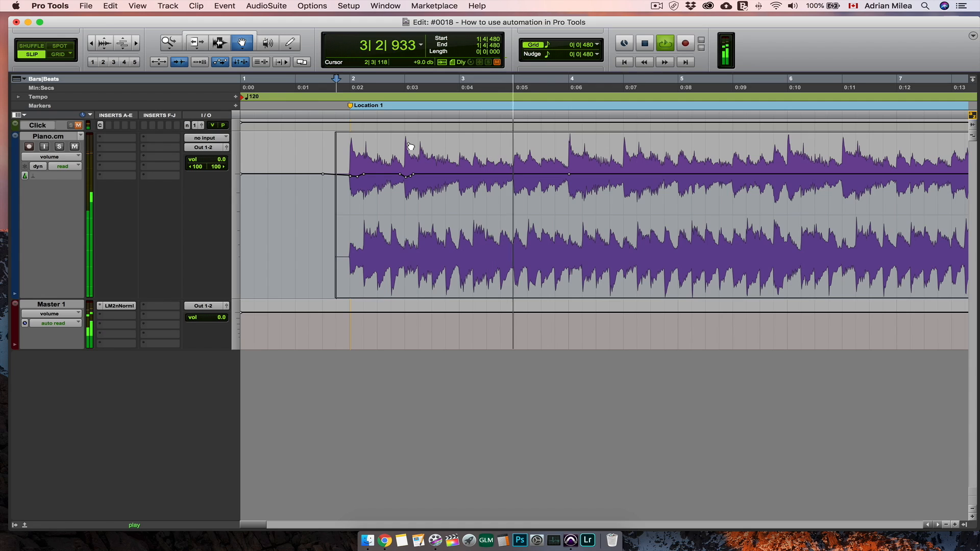
key(space)
key(space)
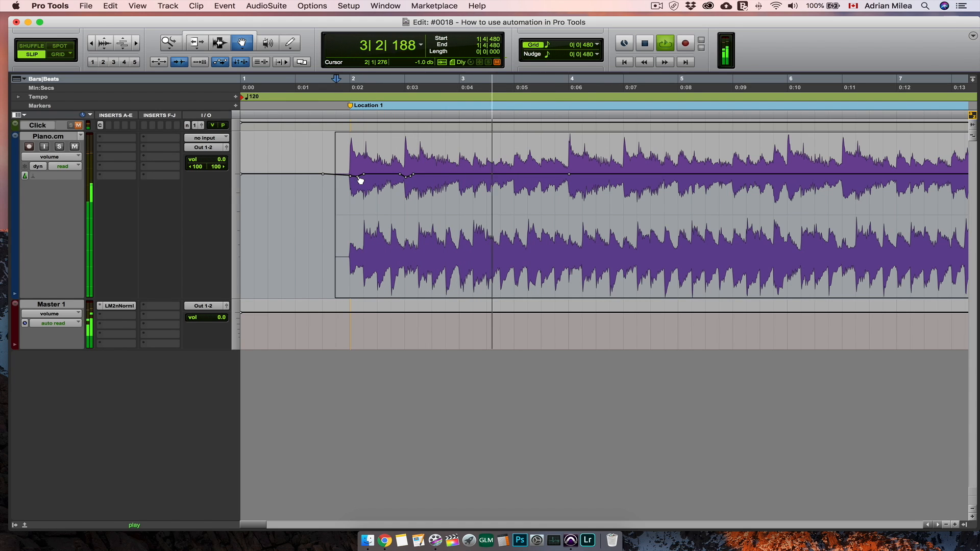
key(space)
Step: Lower the volume dip near 2|3|000 to -1.3 dB and play the opening bars
click(409, 181)
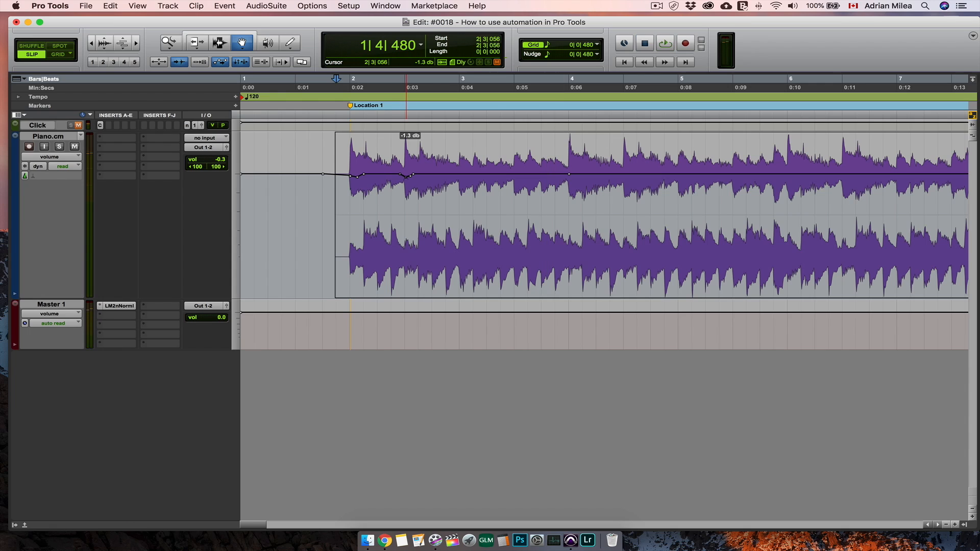
key(space)
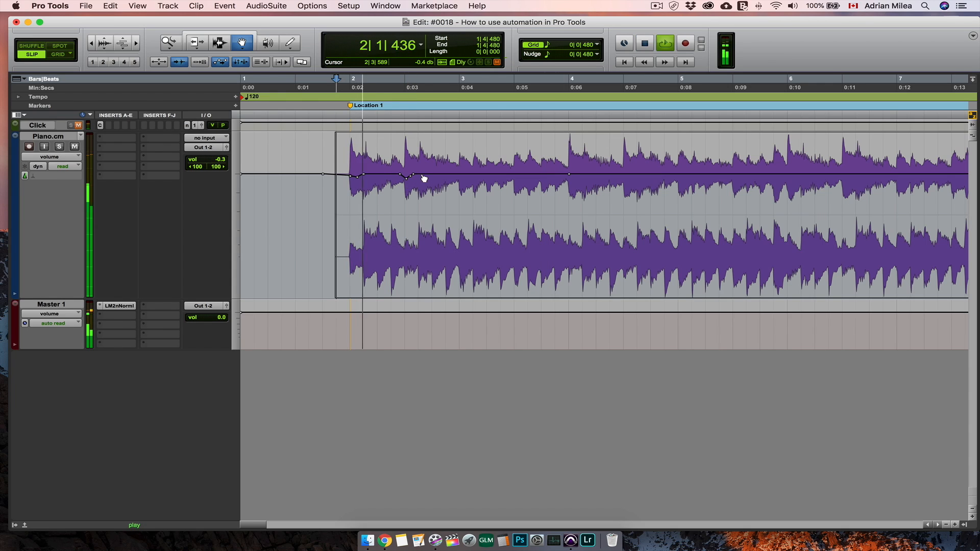
key(space)
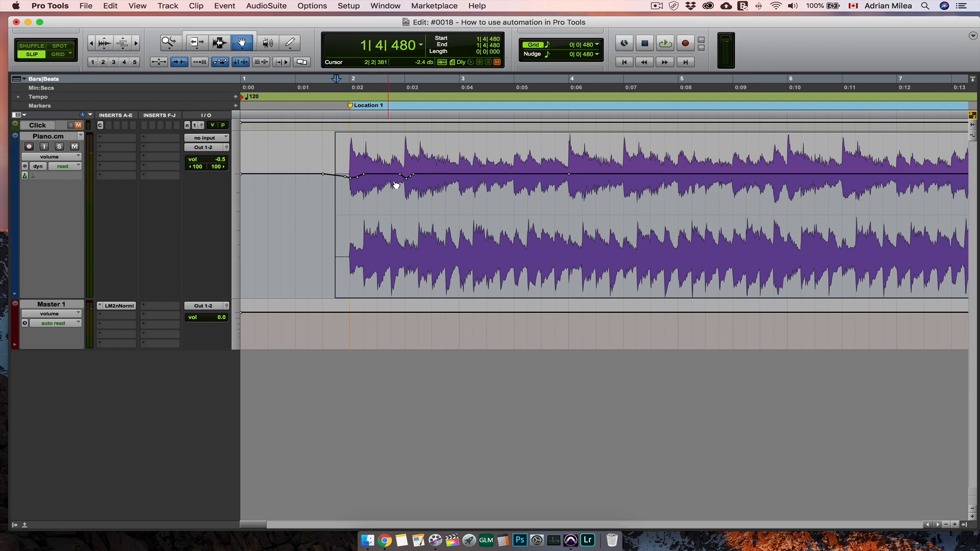
Step: Replay the piano from 1|4|480 several times to judge the deepened volume dips
key(space)
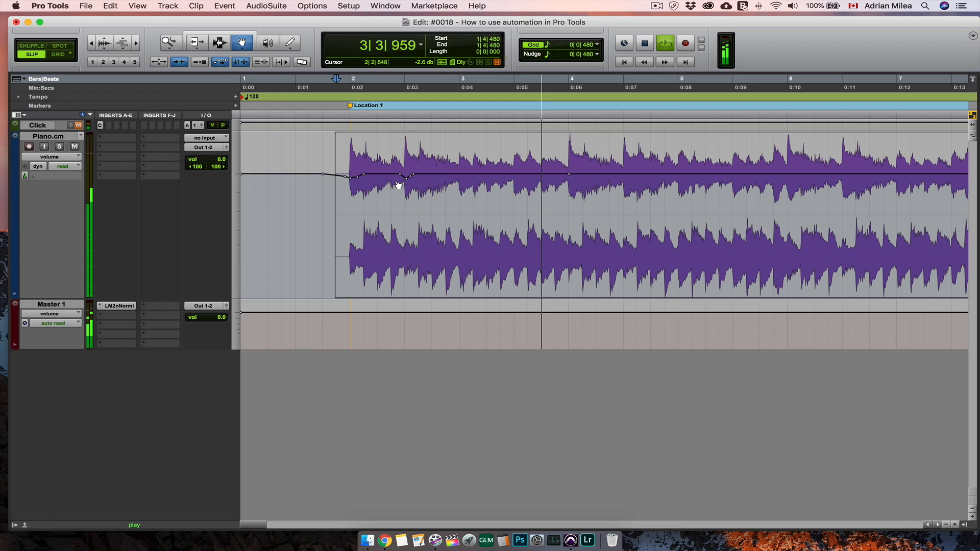
key(space)
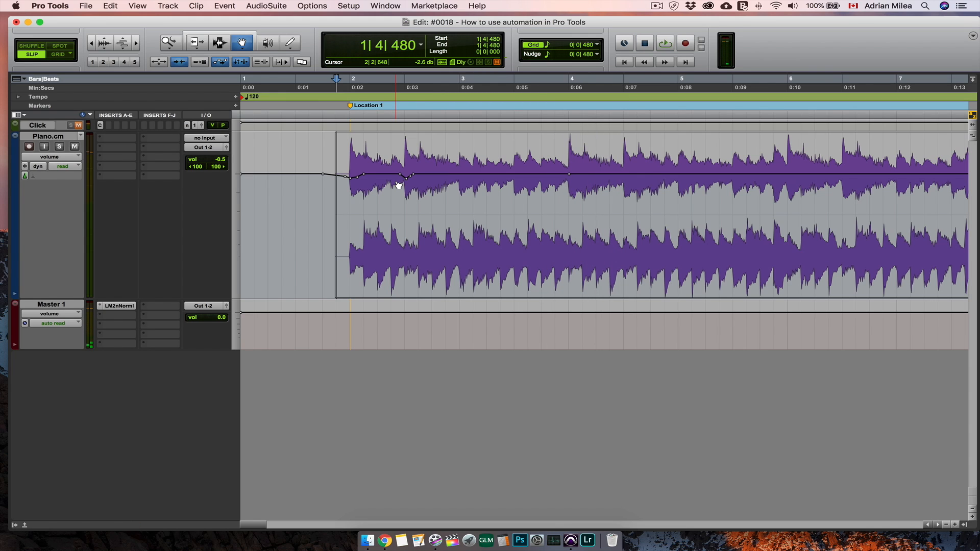
key(space)
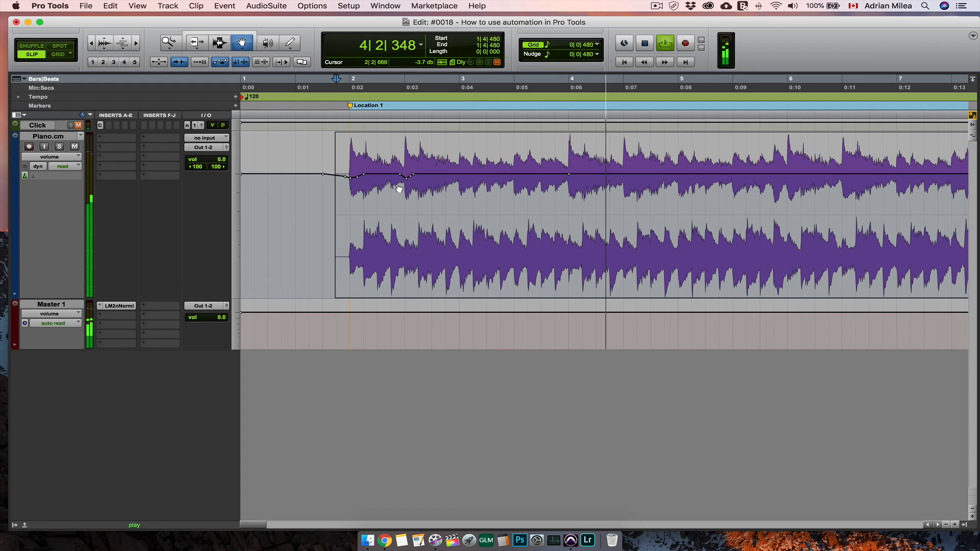
key(space)
key(space)
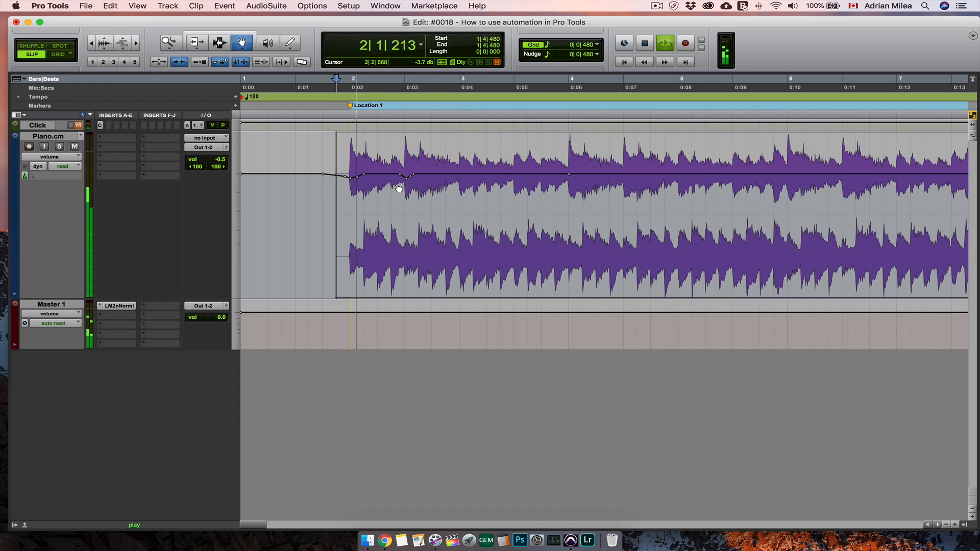
key(space)
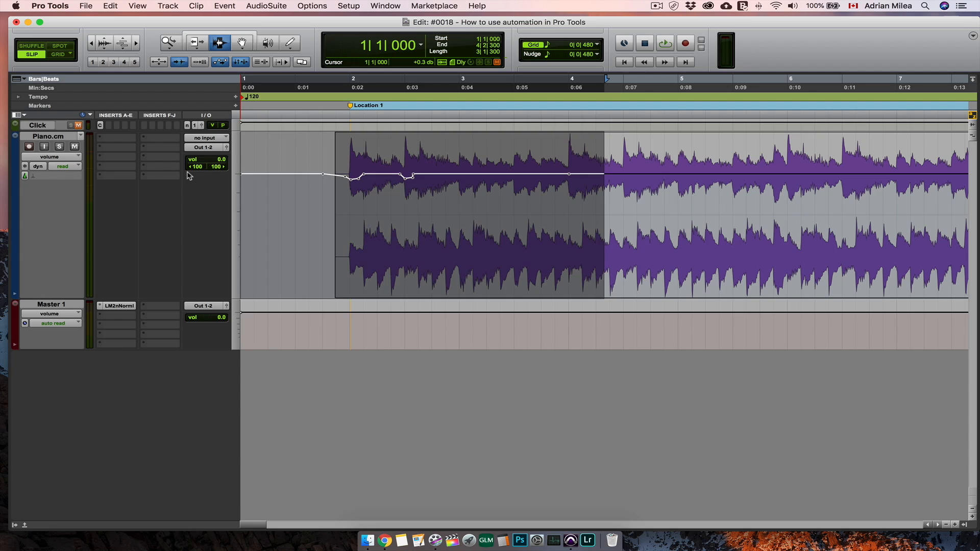
Step: Remove the volume dips from the piano track and switch it back to waveform view
key(super+z)
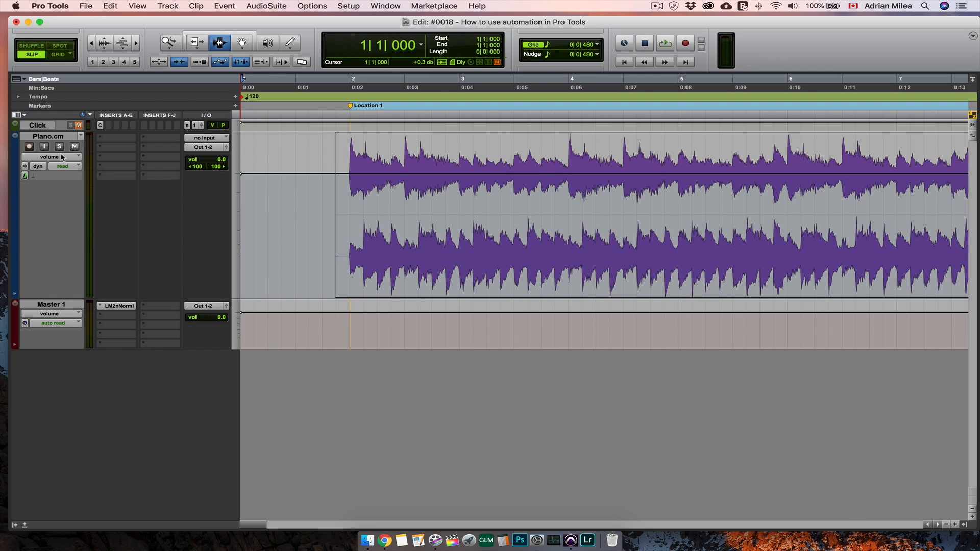
click(62, 157)
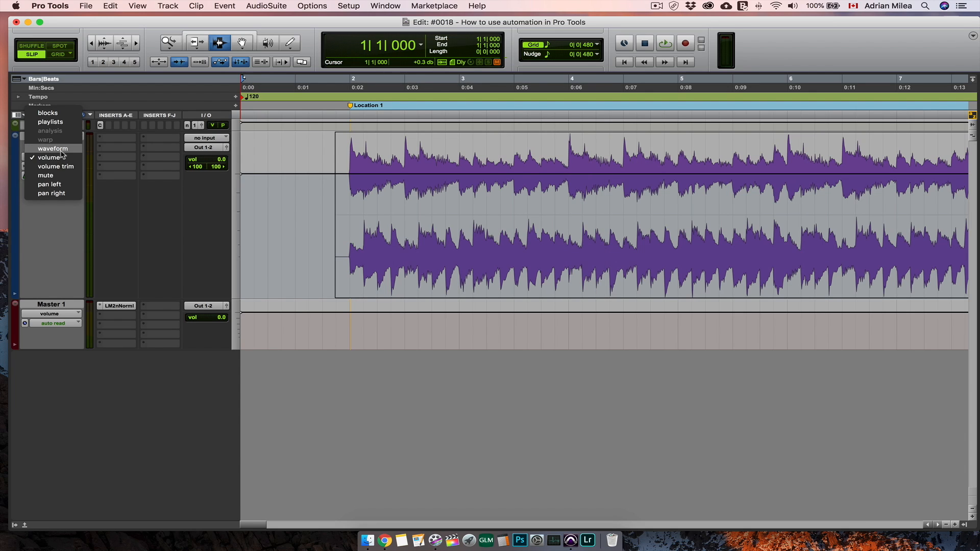
click(61, 151)
Step: In Grid mode, separate the piano clip at 2|1|000–2|1|480 and at 2|3|000–2|3|480
drag(349, 208, 351, 208)
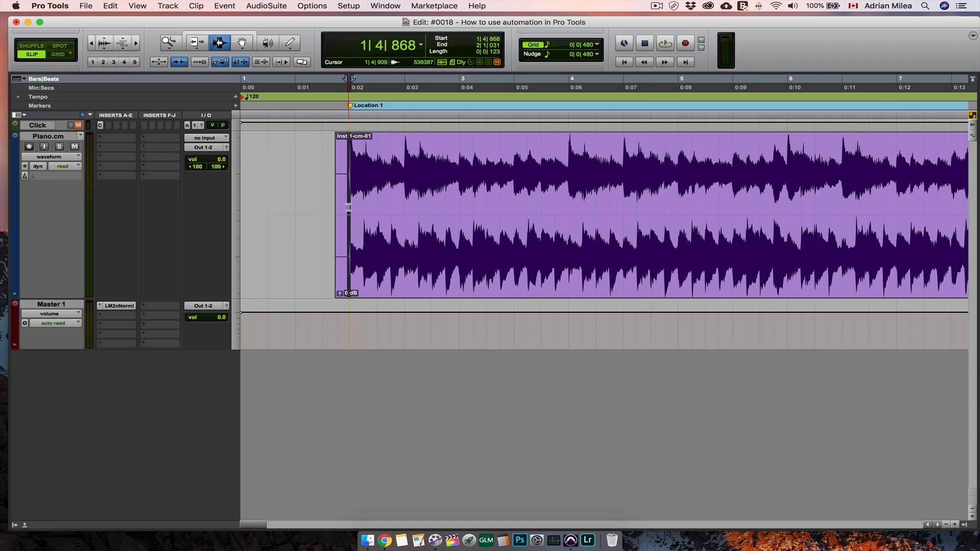
key(F4)
click(352, 207)
drag(357, 207, 361, 206)
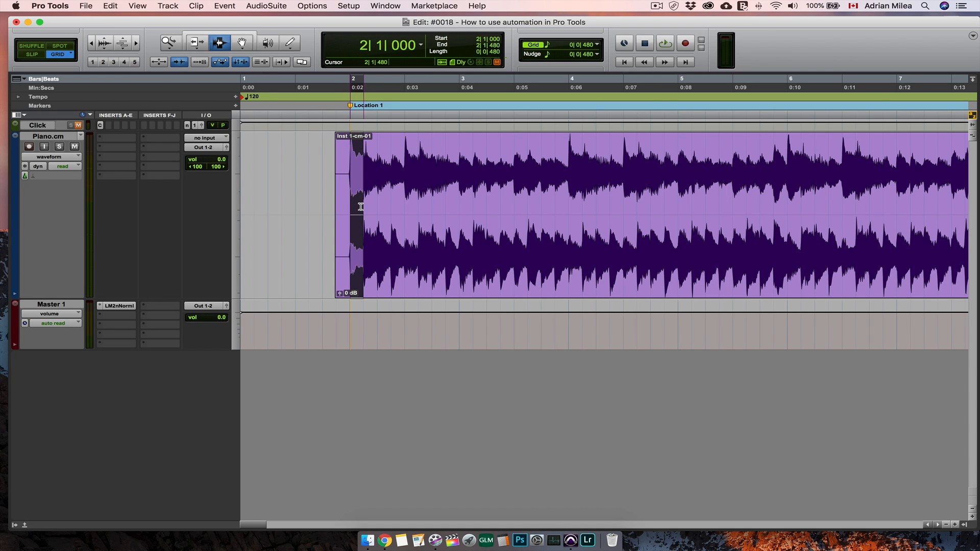
key(super+e)
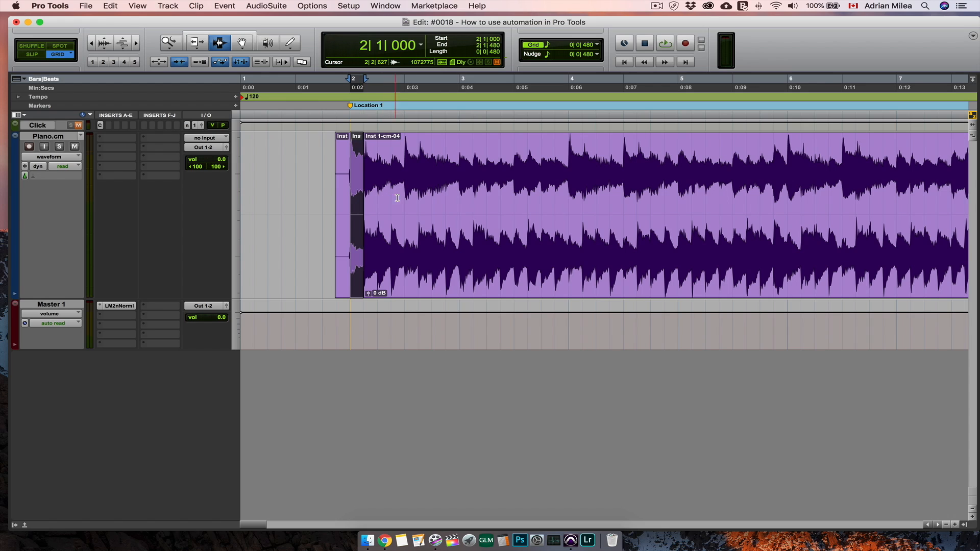
drag(403, 196, 418, 198)
key(super+e)
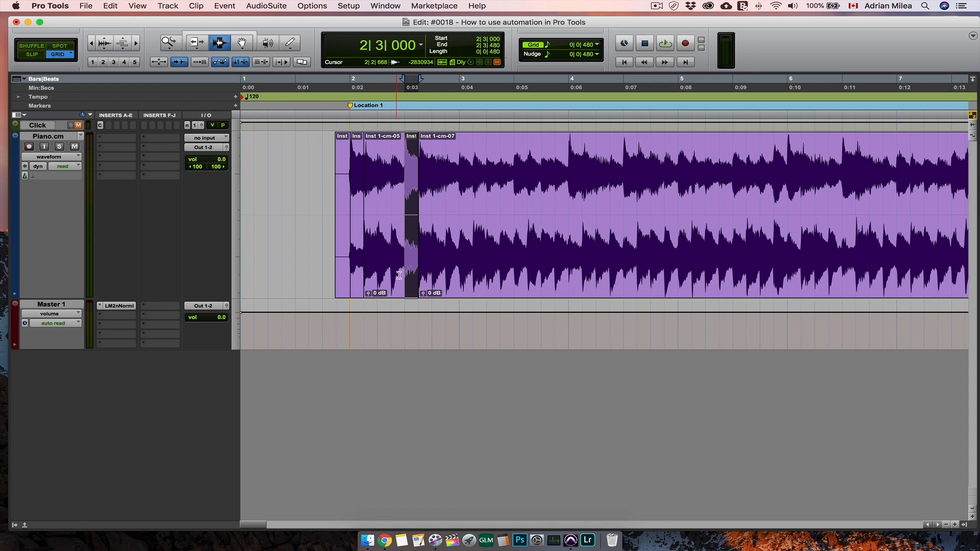
Step: Set the clip gain of the two short separated piano clips to -1.8 dB
key(super+bracketright)
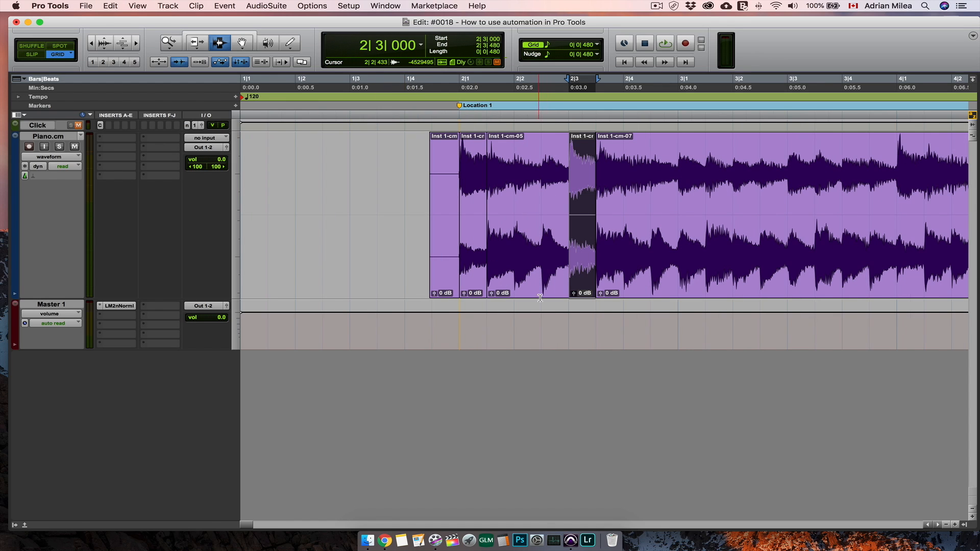
drag(574, 296, 575, 299)
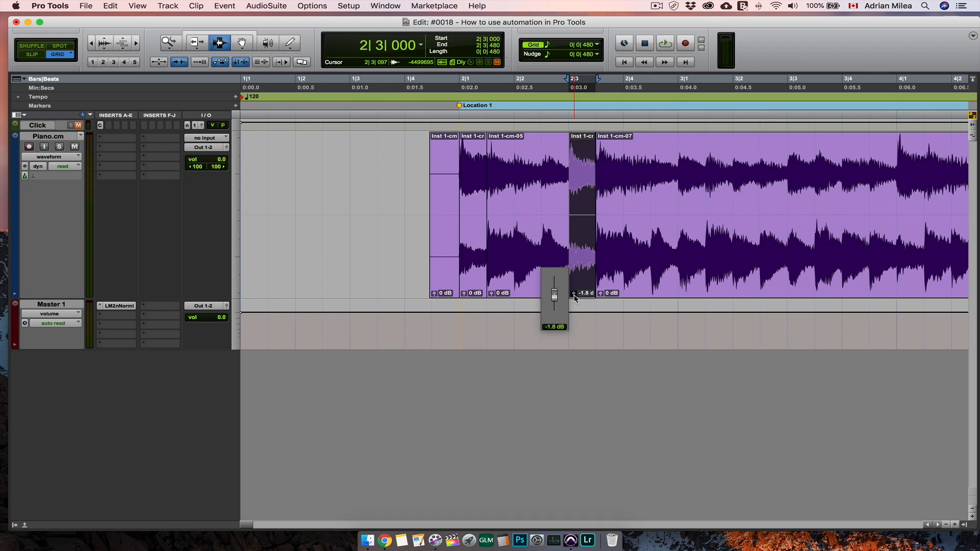
drag(574, 297, 575, 297)
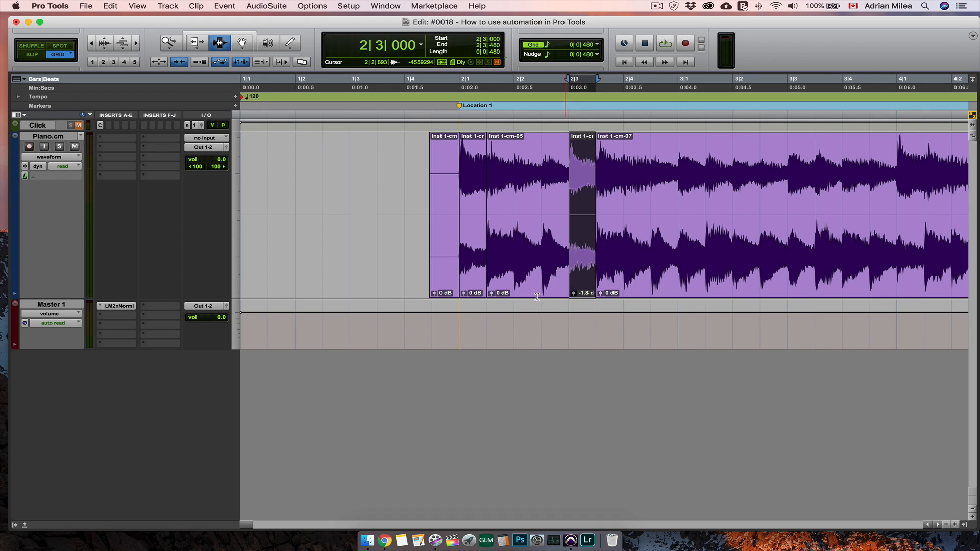
drag(465, 296, 466, 298)
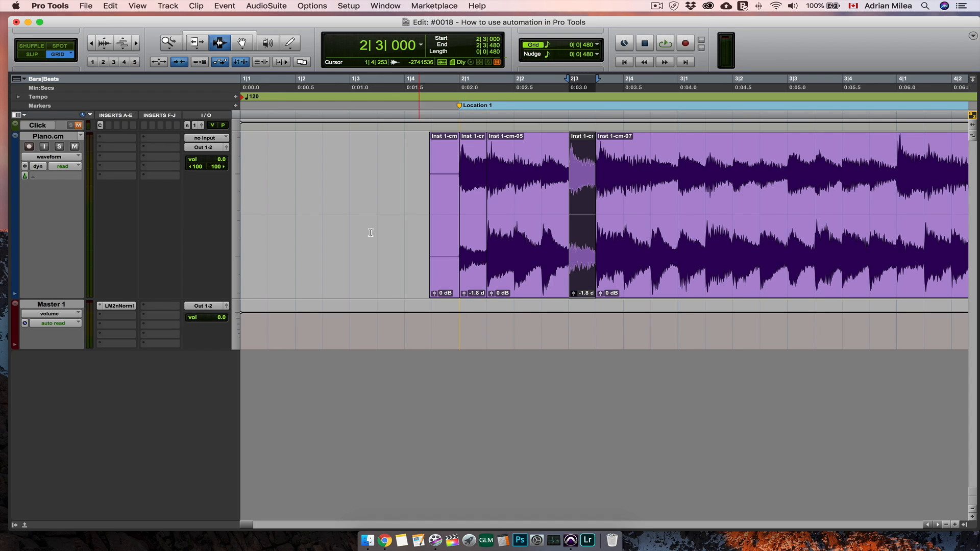
Step: Play the piano from before bar 2 and again from 2|1|000 to check the clip gain reductions
click(396, 223)
key(space)
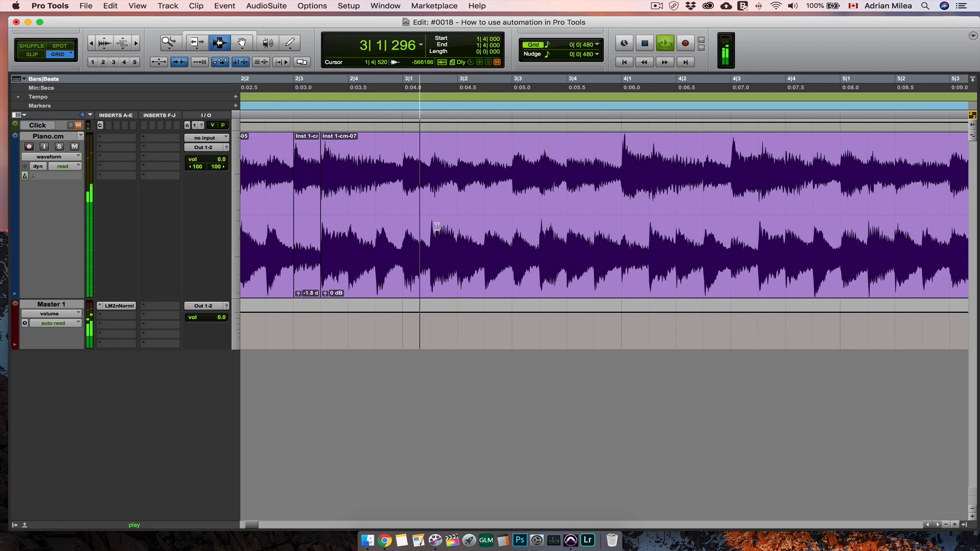
key(r)
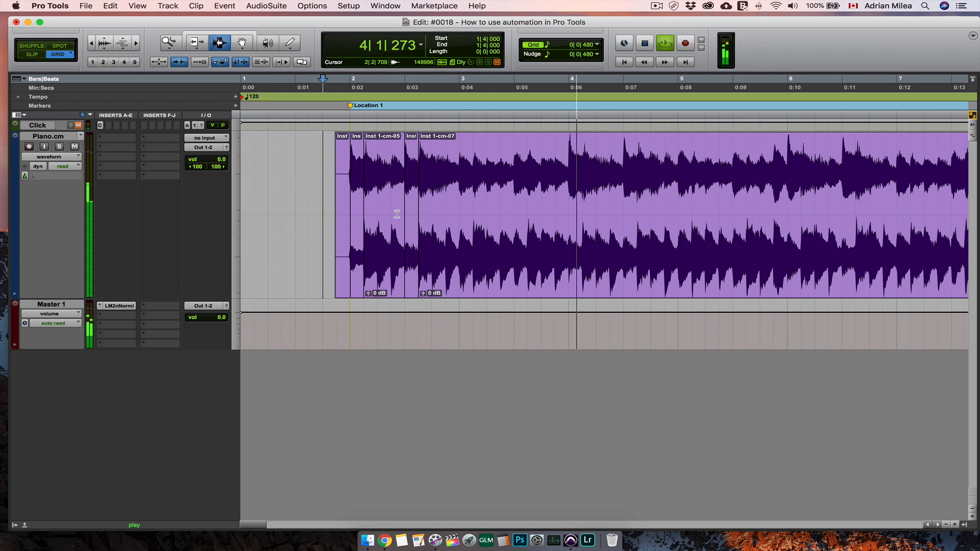
key(space)
click(350, 204)
key(space)
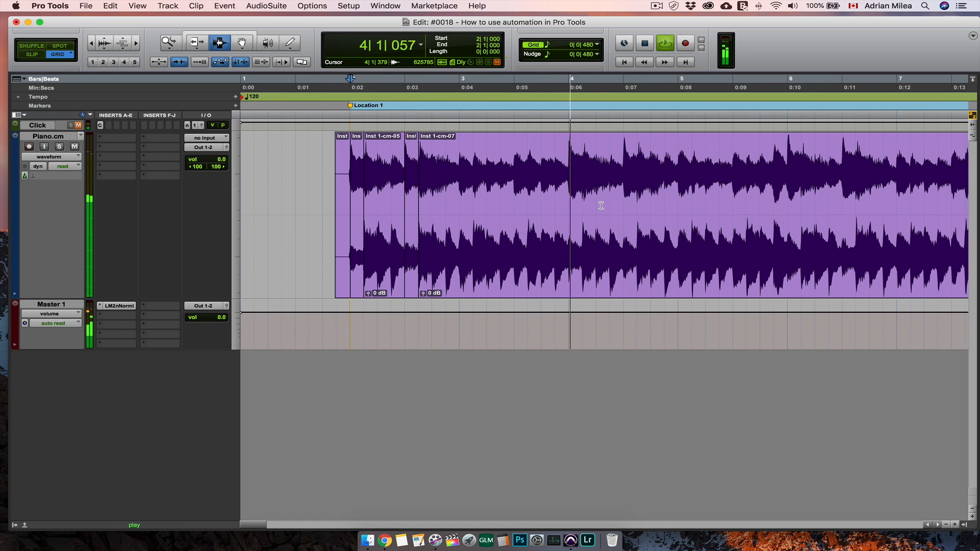
key(space)
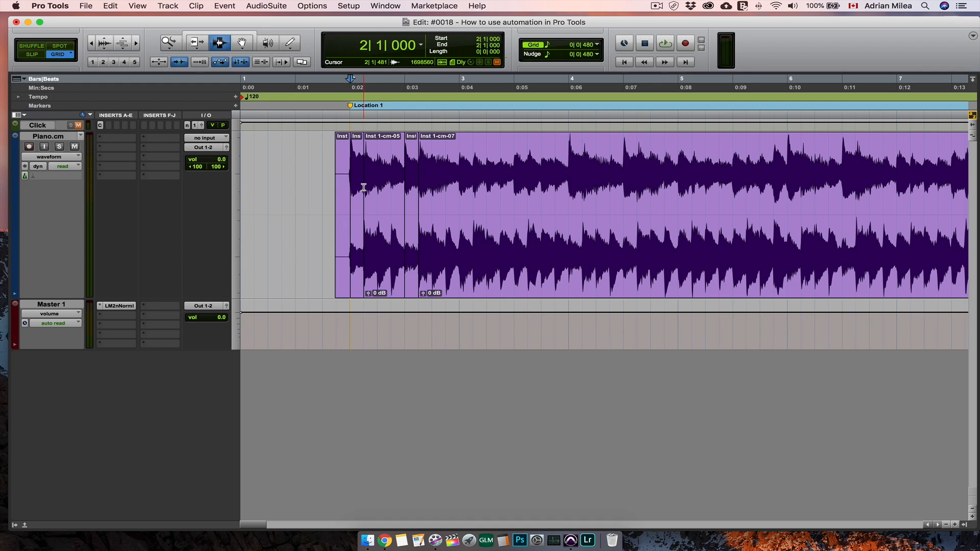
Step: Undo the clip gain changes and clip separations, restoring the piano to one continuous clip
key(super+z)
key(super+z)
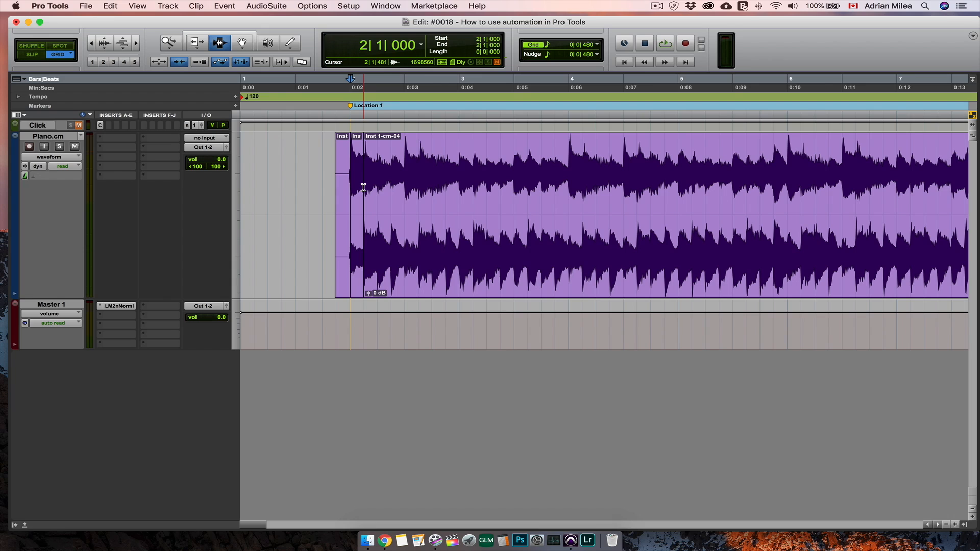
key(super+z)
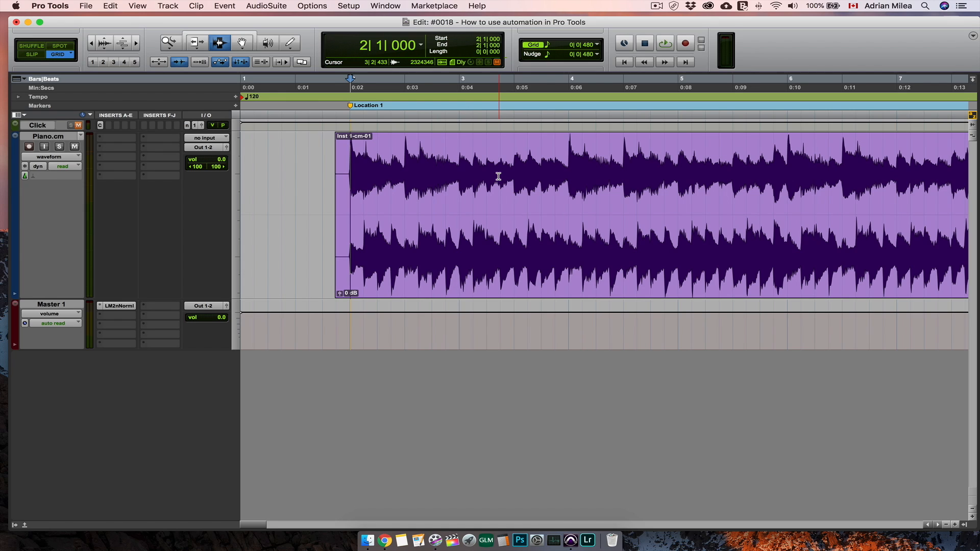
scroll(498, 182, right, 5)
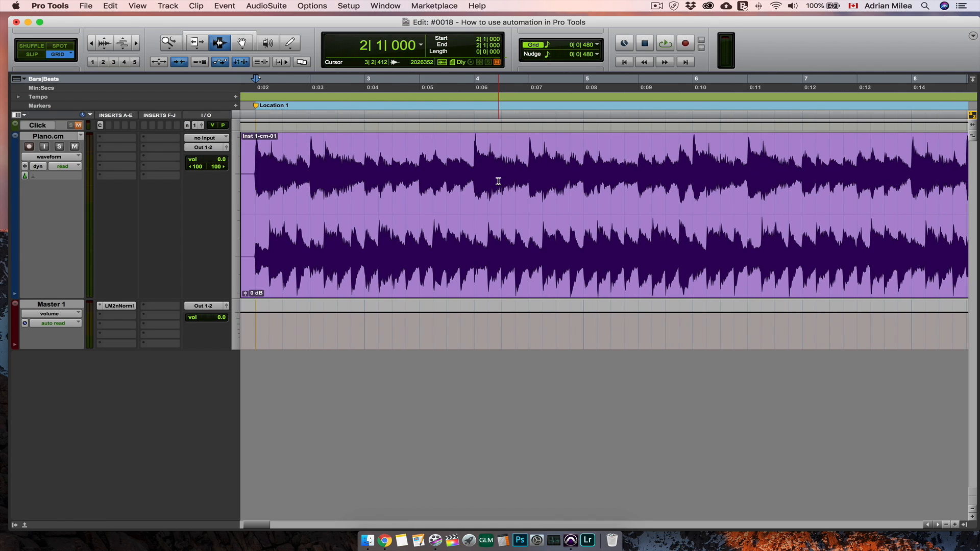
Step: Insert the EQ3 7-Band plug-in in the piano track's first insert slot and enable its low-pass filter
scroll(499, 182, left, 2)
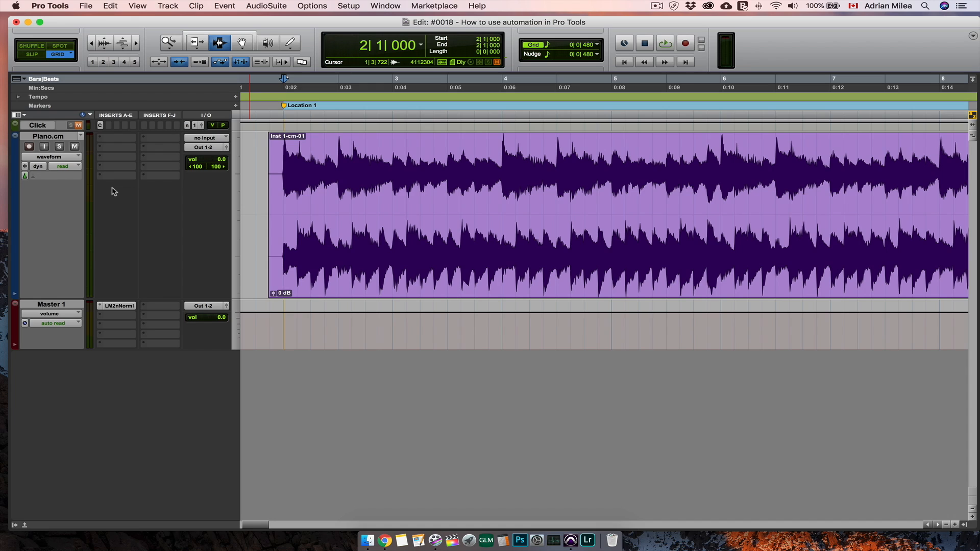
click(122, 140)
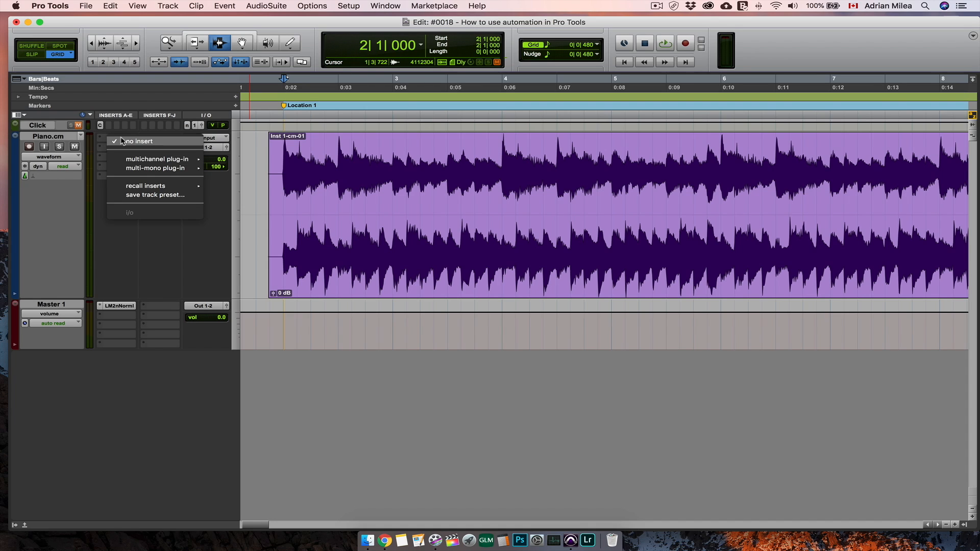
click(397, 253)
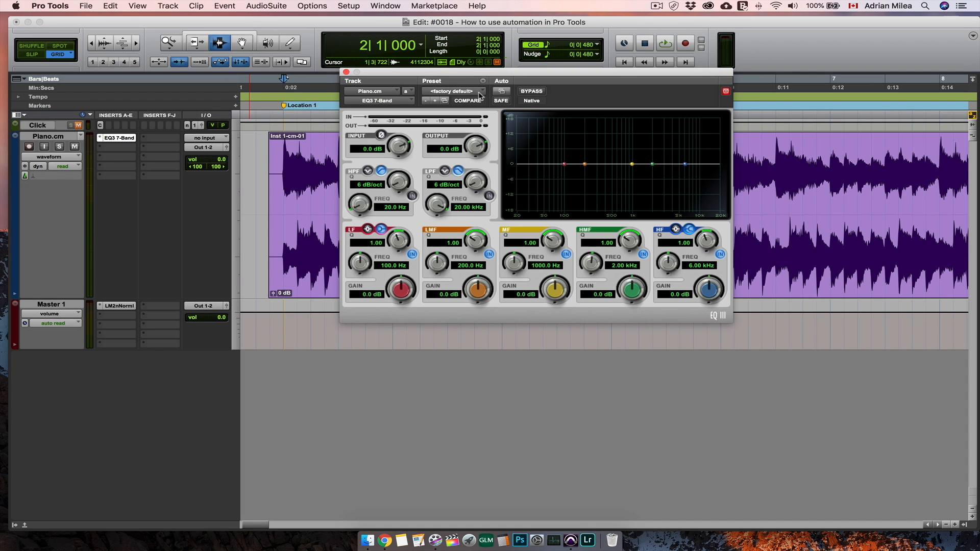
drag(485, 77, 471, 123)
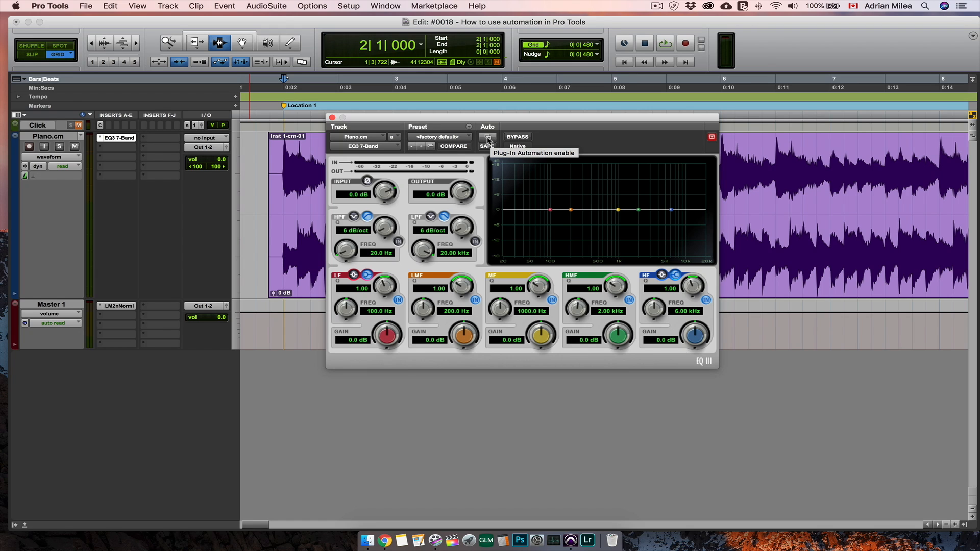
click(475, 242)
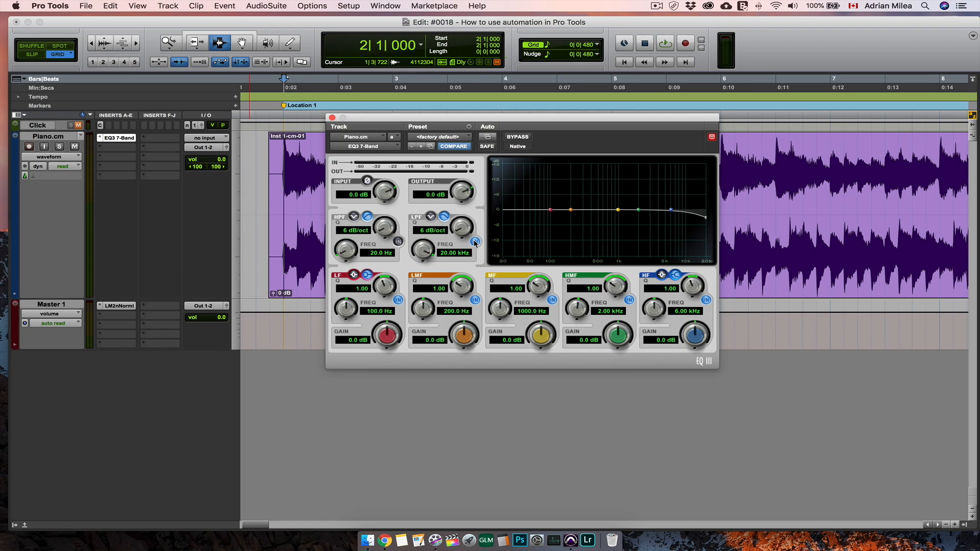
Step: Enable plug-in automation for the EQ3 7-Band's Low-Pass Freq parameter
click(489, 139)
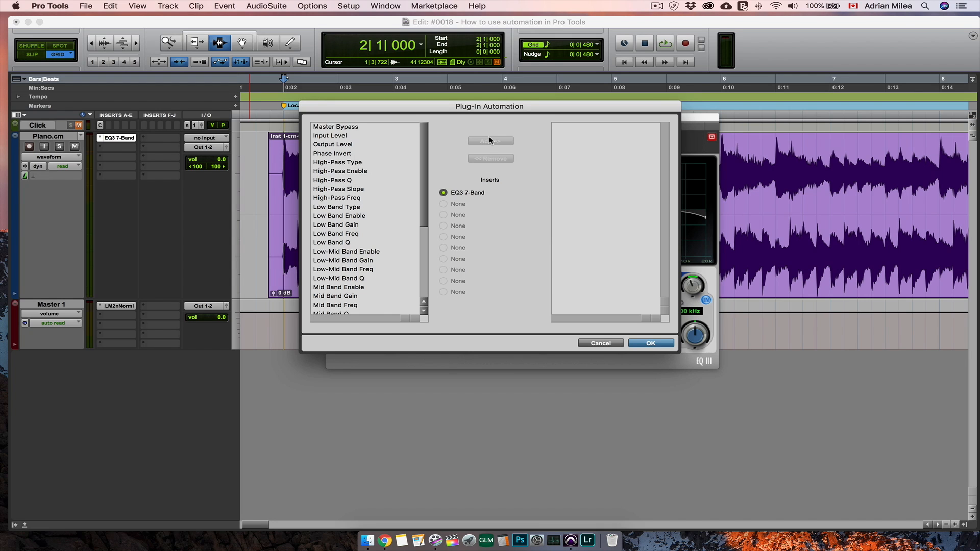
scroll(367, 236, down, 5)
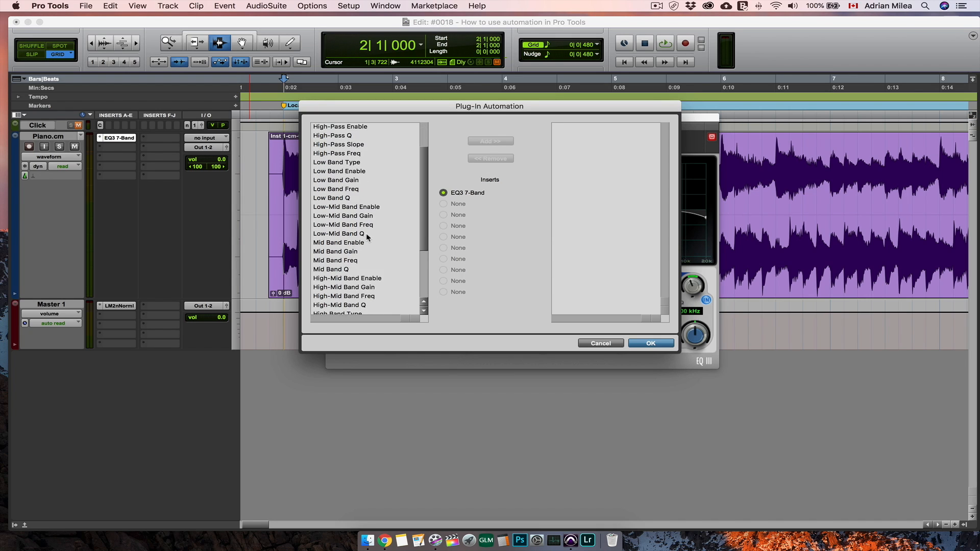
scroll(368, 236, down, 5)
scroll(368, 236, up, 15)
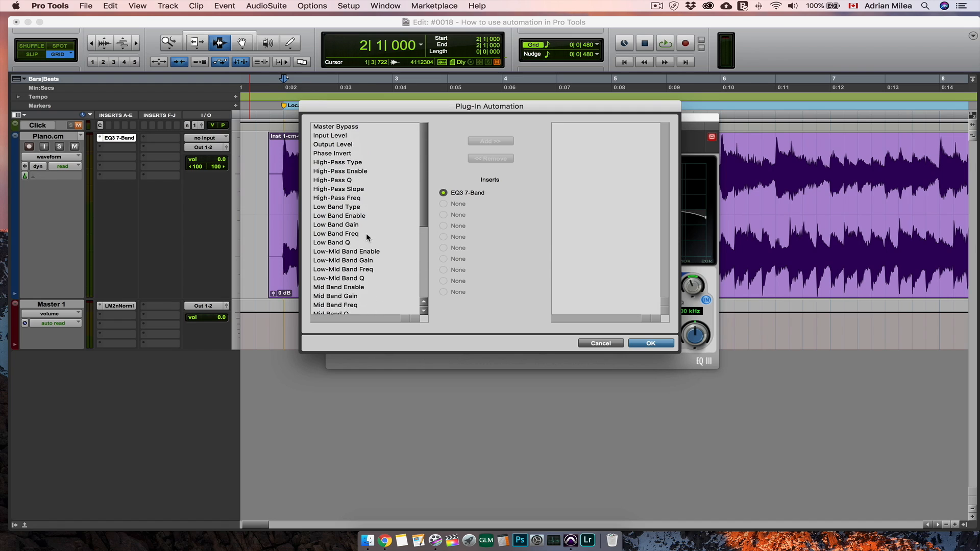
scroll(368, 237, down, 14)
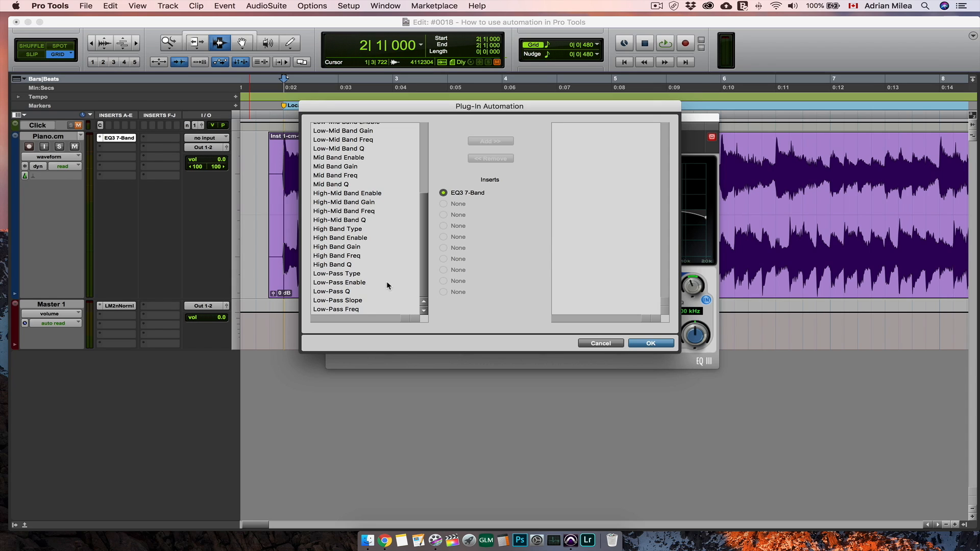
click(355, 310)
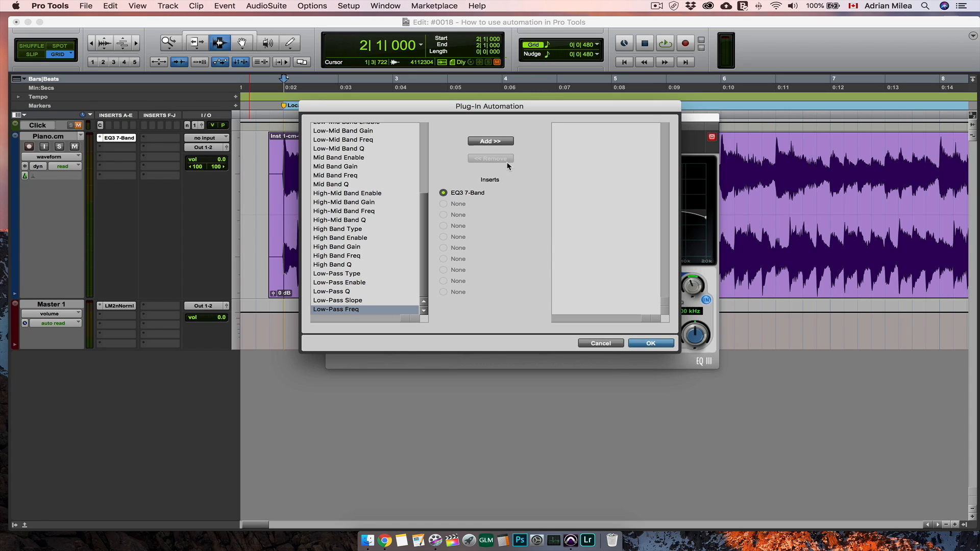
click(489, 142)
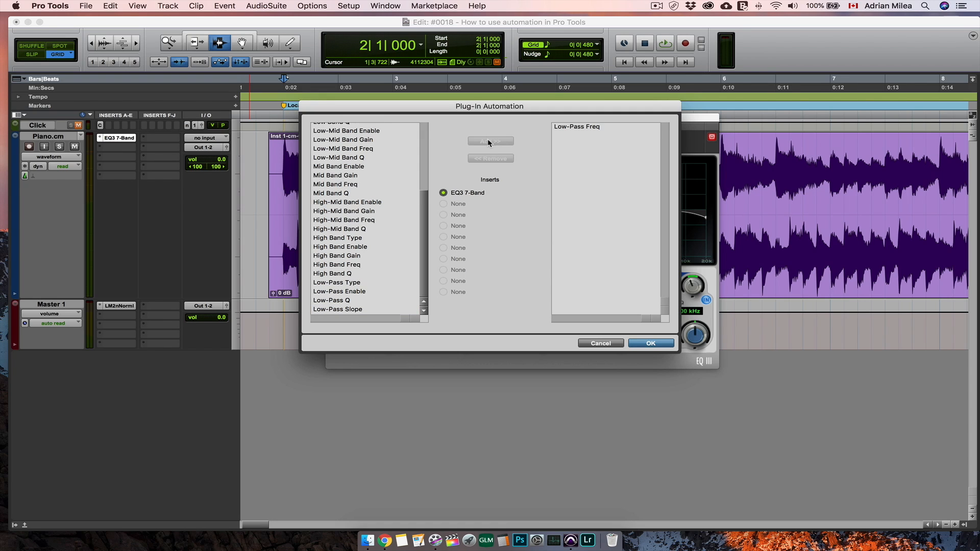
click(658, 345)
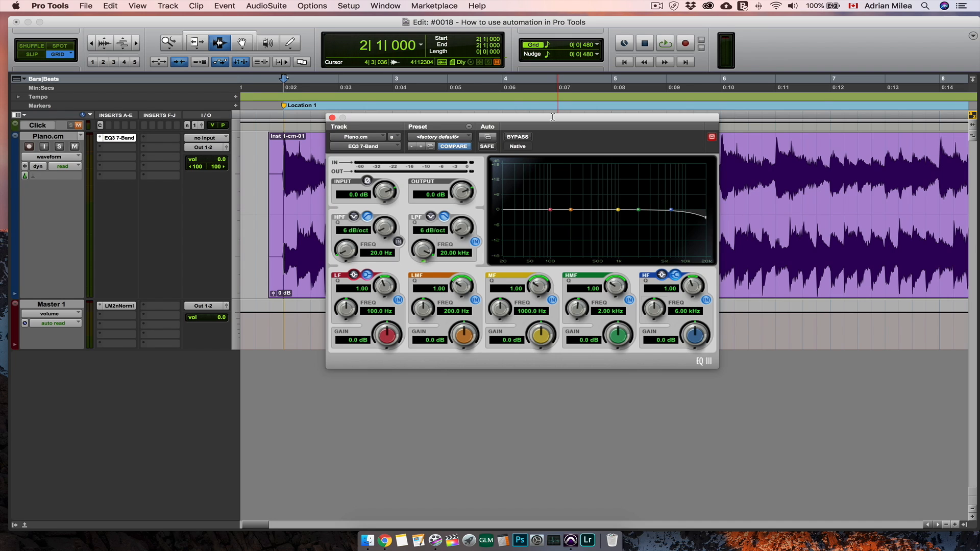
Step: Show an automation lane under the piano track and set it to the EQ3 7-Band's Low-Pass Freq
drag(553, 118, 559, 111)
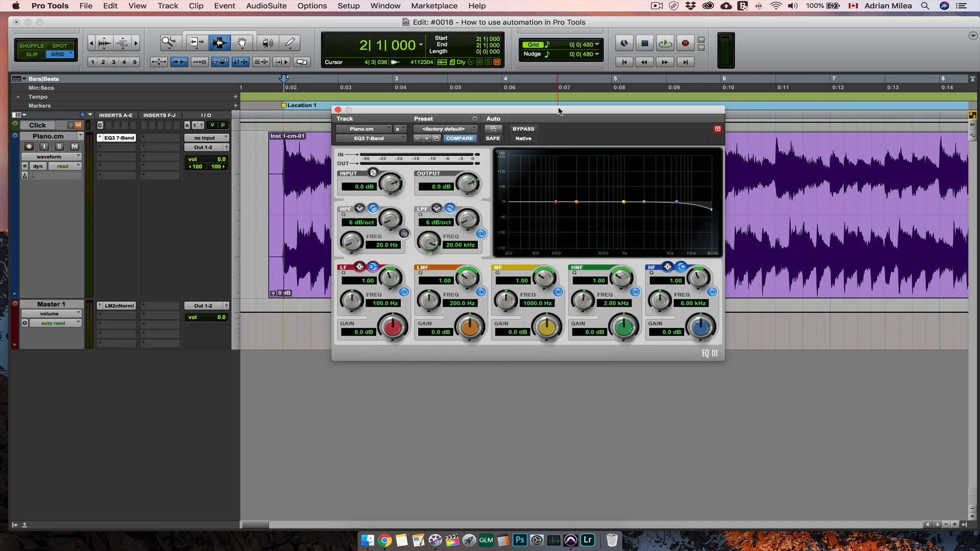
click(14, 294)
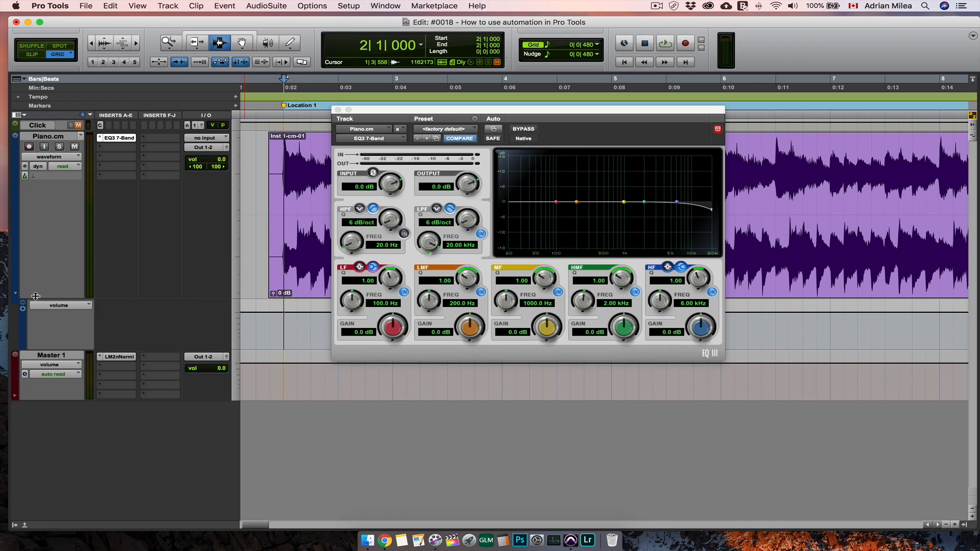
click(73, 307)
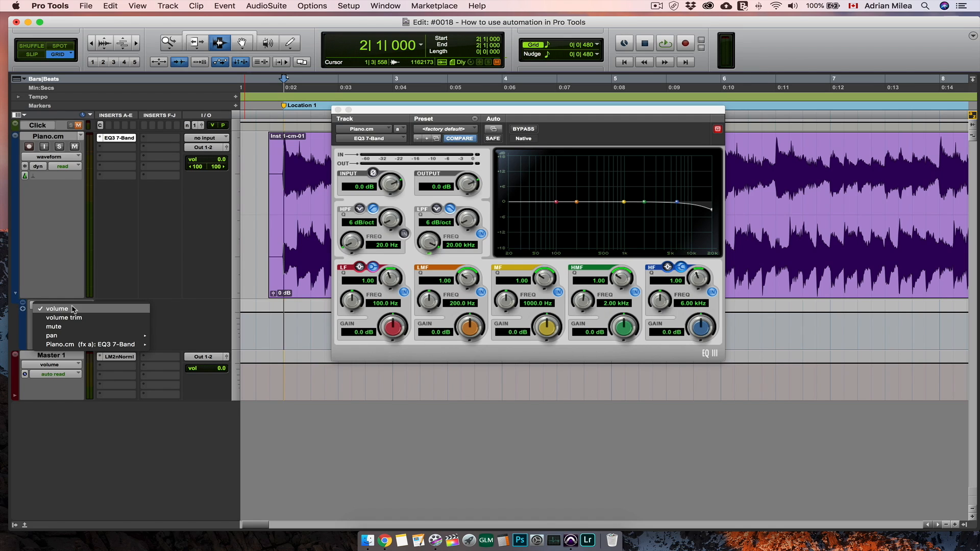
mouse_move(104, 348)
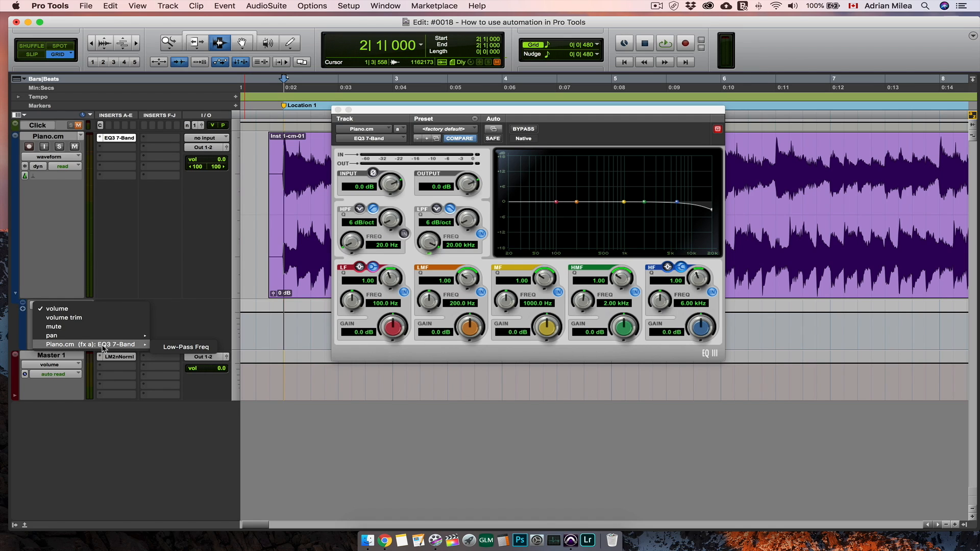
click(171, 348)
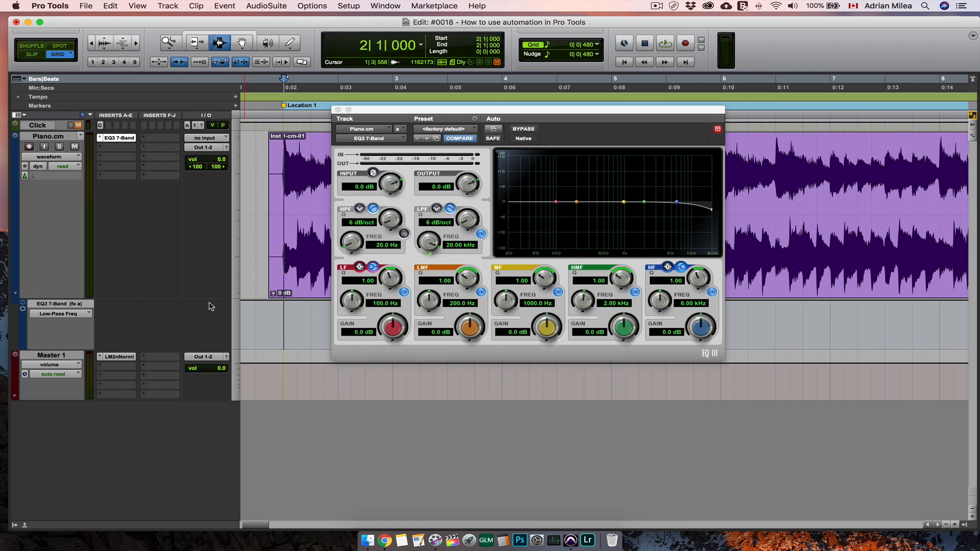
Step: Draw a rising Low-Pass Freq ramp from about 326 Hz at the piano clip's start to 20 kHz near bar 7
drag(411, 111, 525, 35)
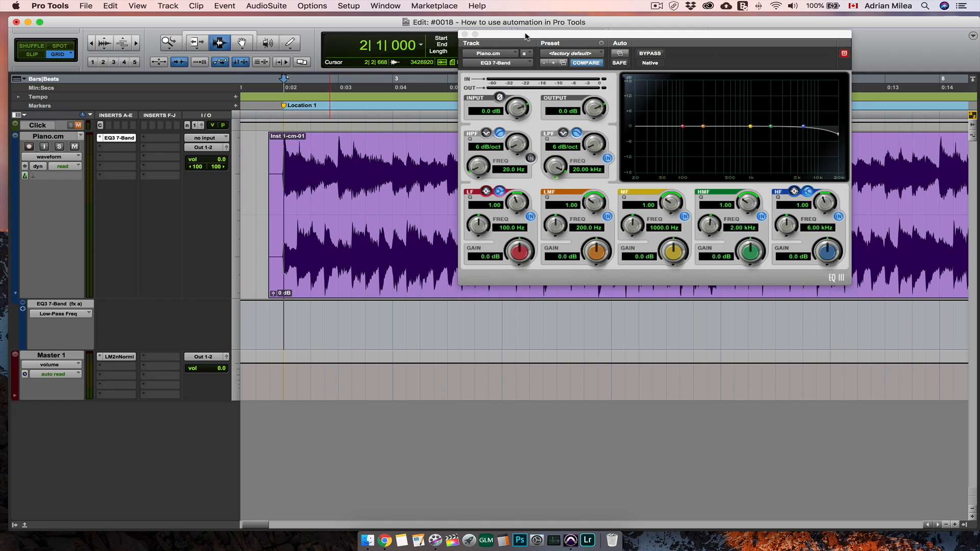
click(284, 307)
key(F8)
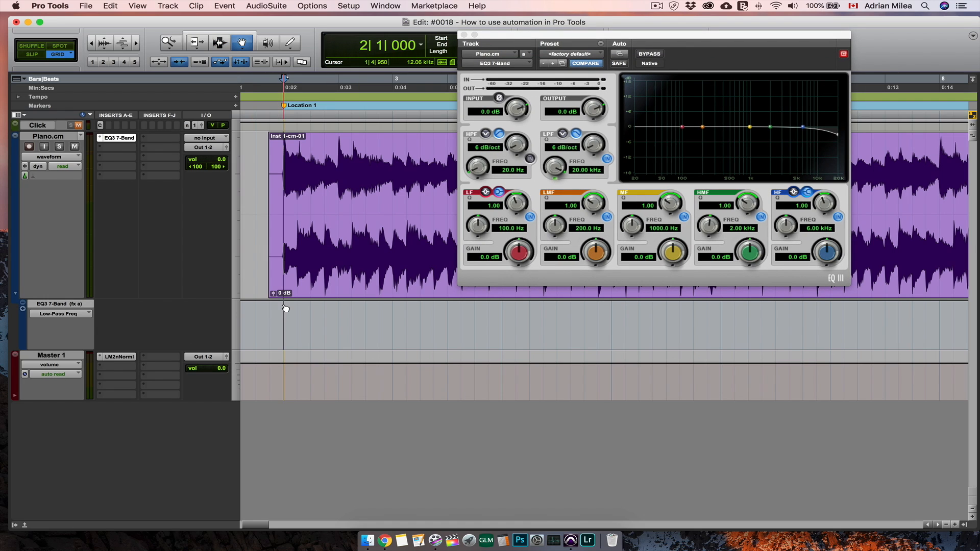
drag(287, 305, 270, 326)
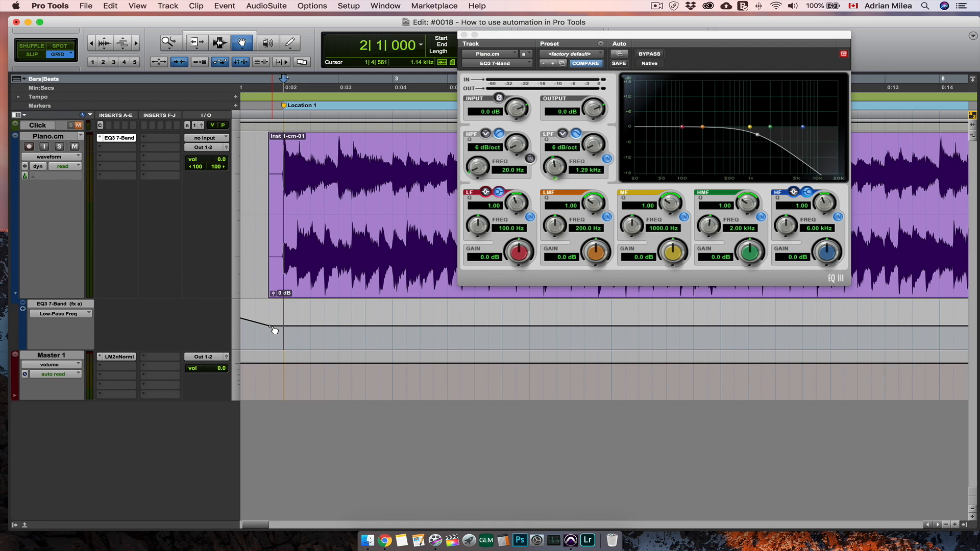
drag(275, 331, 462, 343)
drag(830, 339, 830, 301)
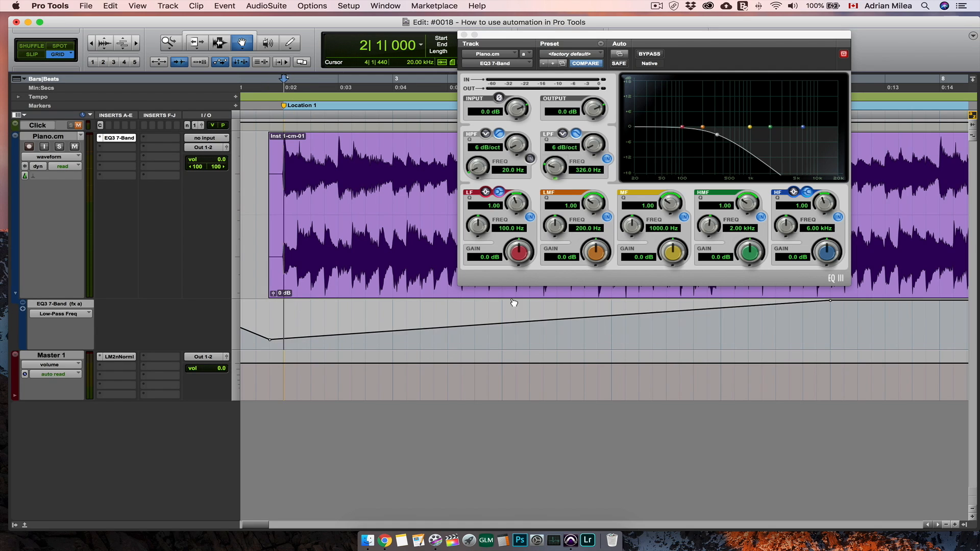
Step: Play the piano from 1|4|480 to hear the low-pass filter sweep while watching the EQ curve
click(271, 80)
key(space)
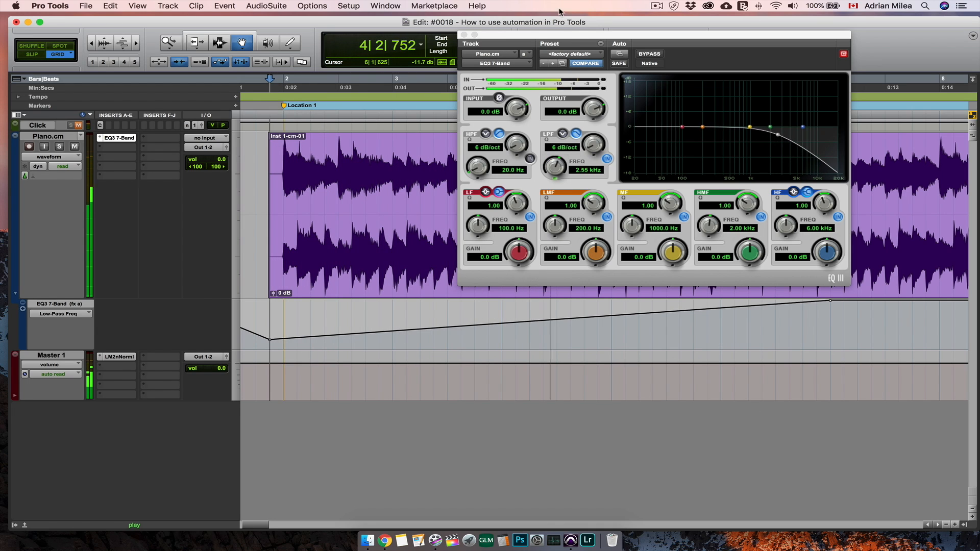
drag(549, 38, 351, 35)
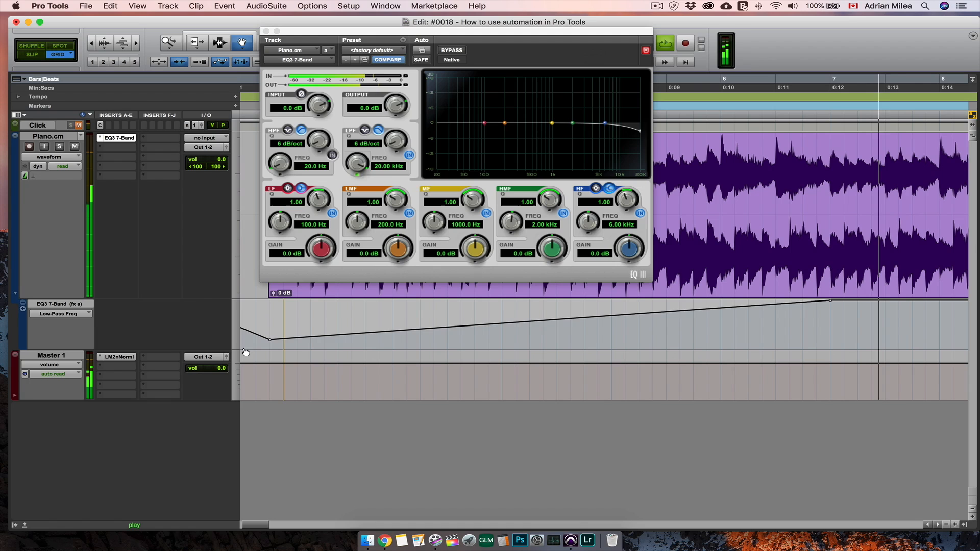
Step: Lower the Low-Pass Freq ramp's starting breakpoint to 120 Hz and play the piano through to hear the stronger sweep
drag(270, 339, 269, 348)
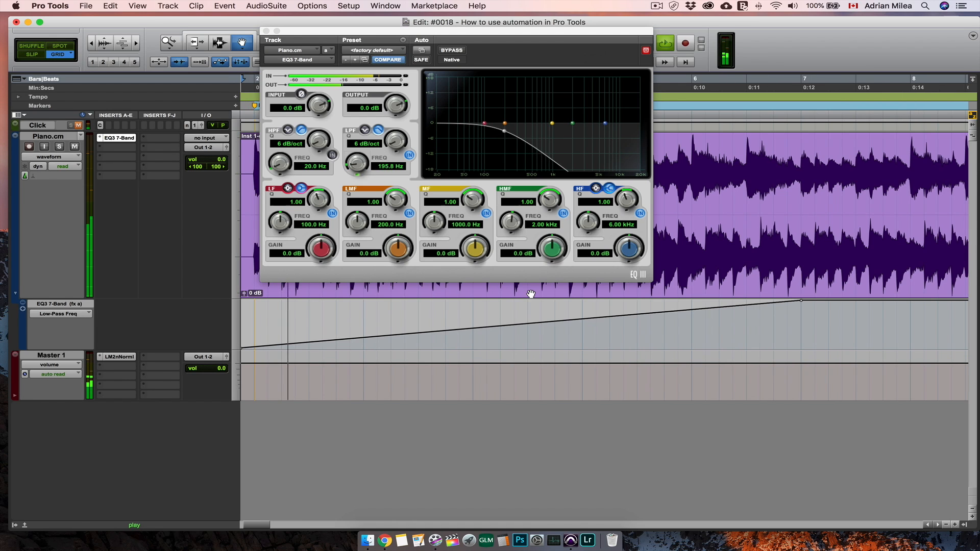
drag(347, 34, 271, 37)
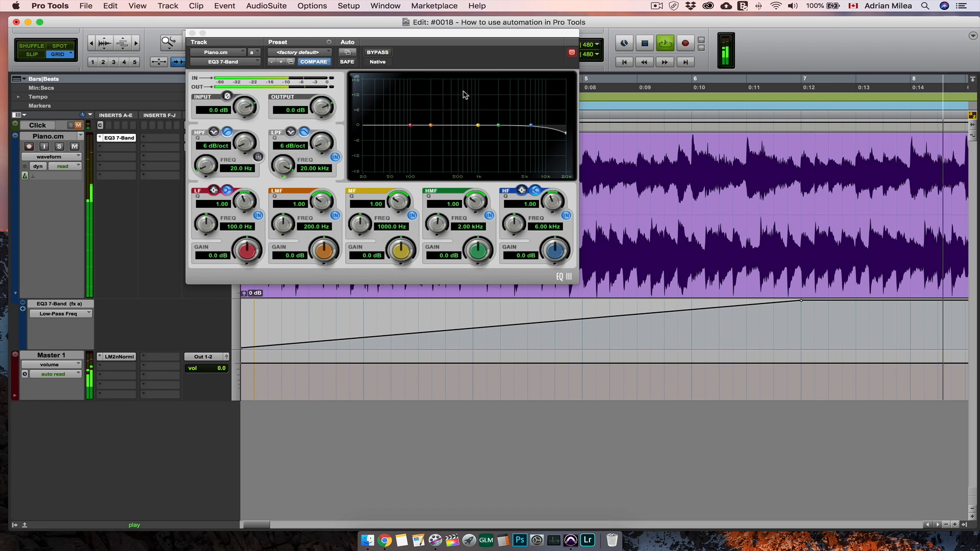
key(super+bracketleft)
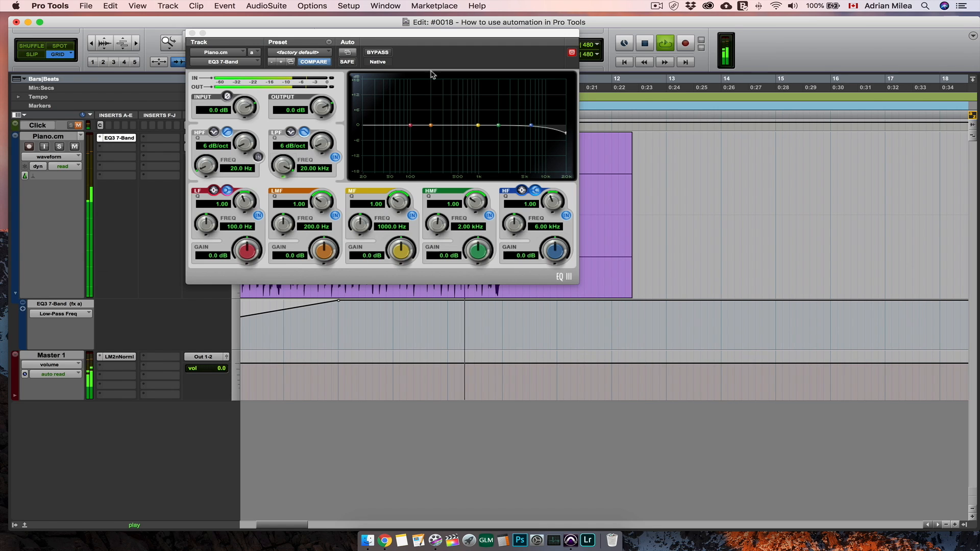
drag(361, 33, 634, 81)
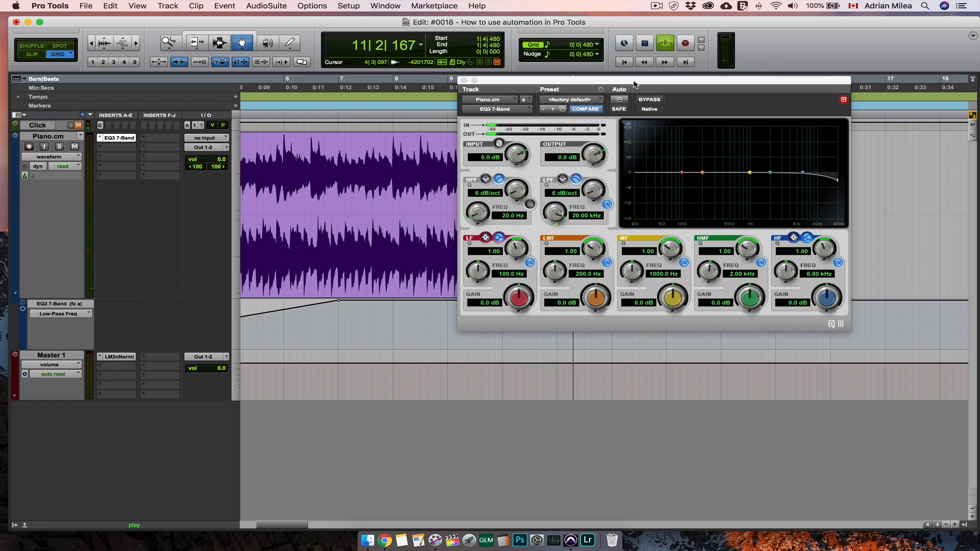
key(space)
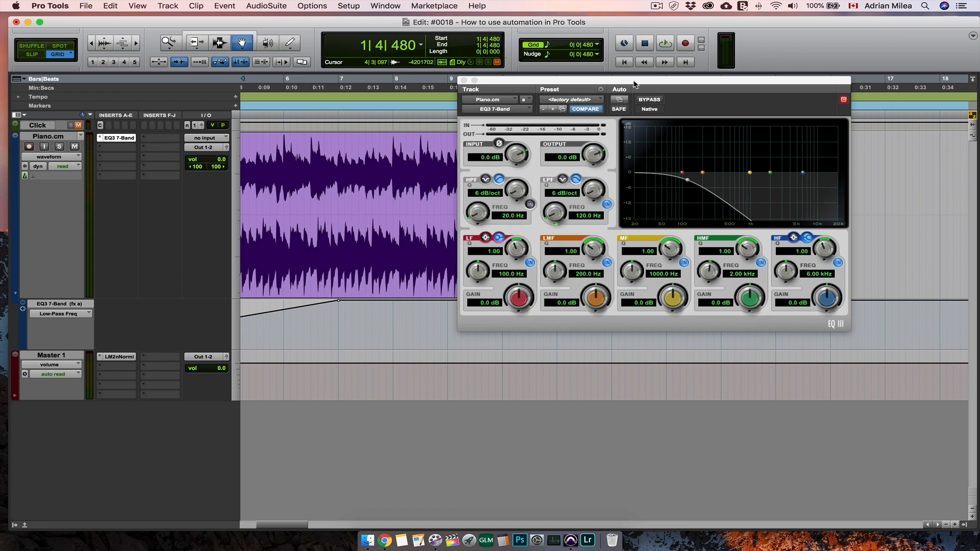
Step: Enable plug-in automation for the EQ3 7-Band's Output Level and show it in a second lane under the piano track
drag(629, 86, 530, 88)
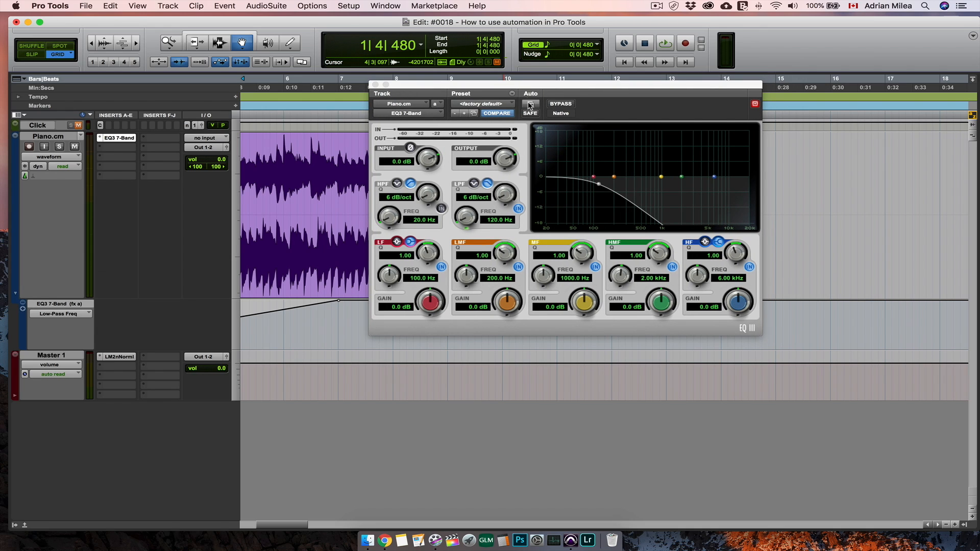
click(529, 105)
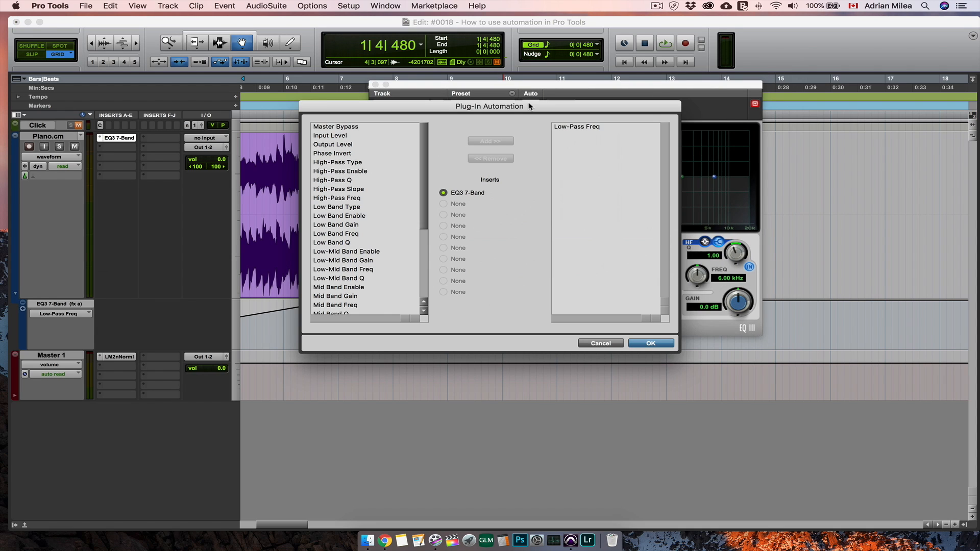
click(342, 145)
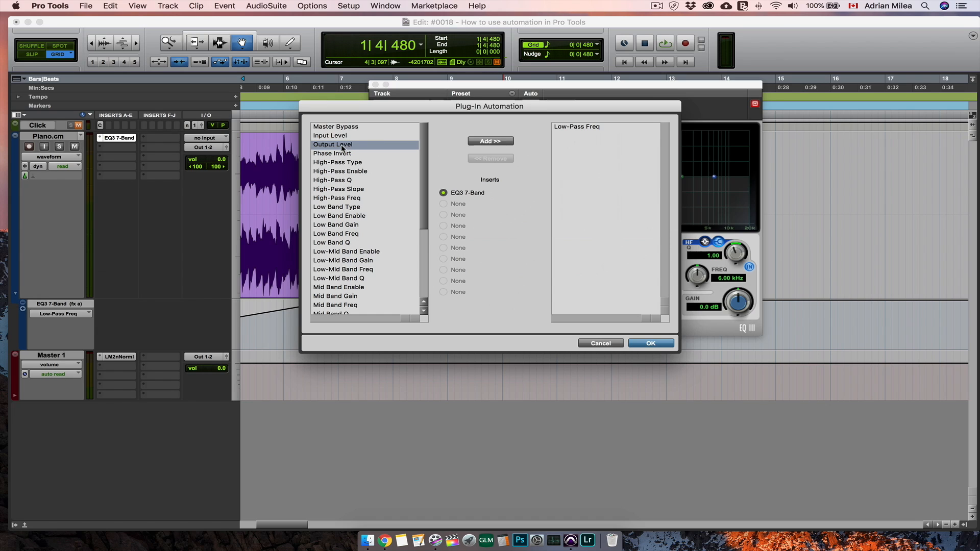
click(489, 142)
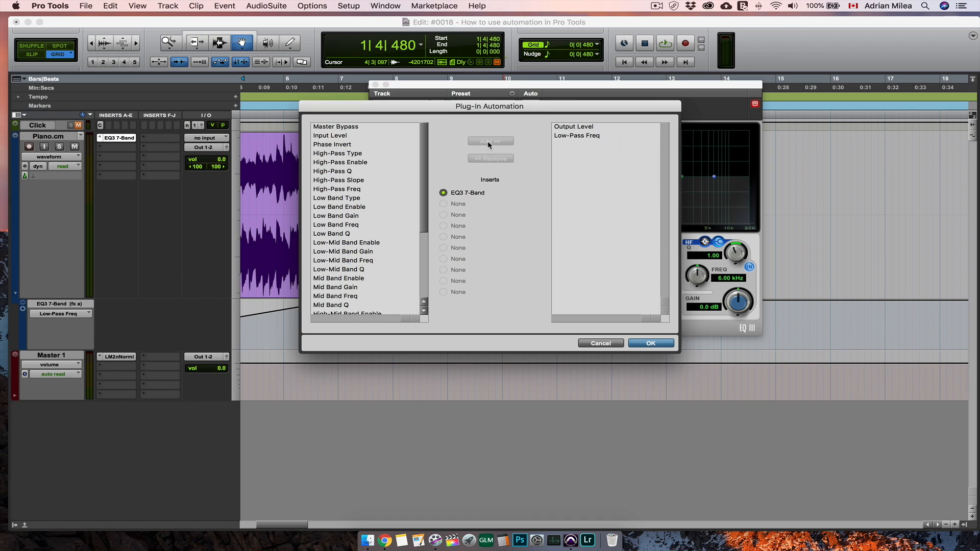
click(651, 344)
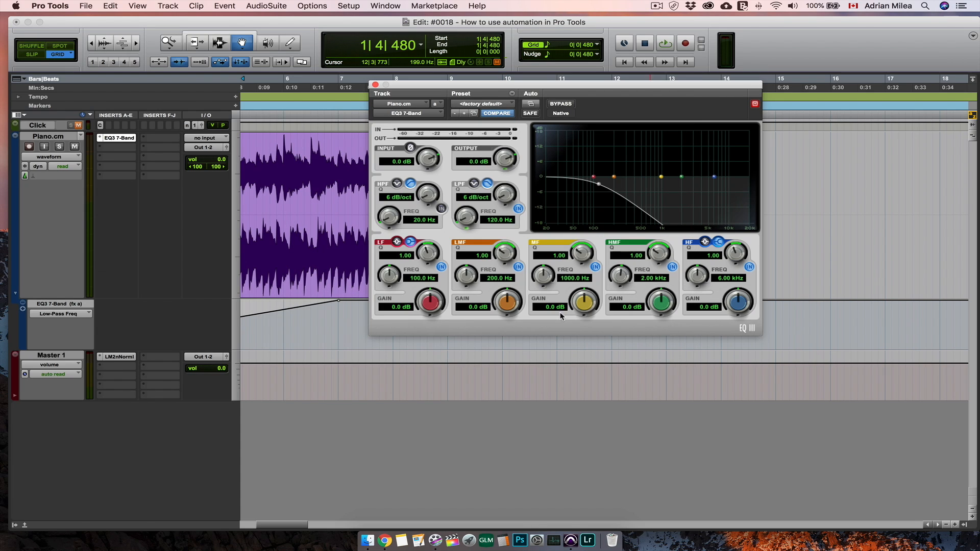
click(23, 311)
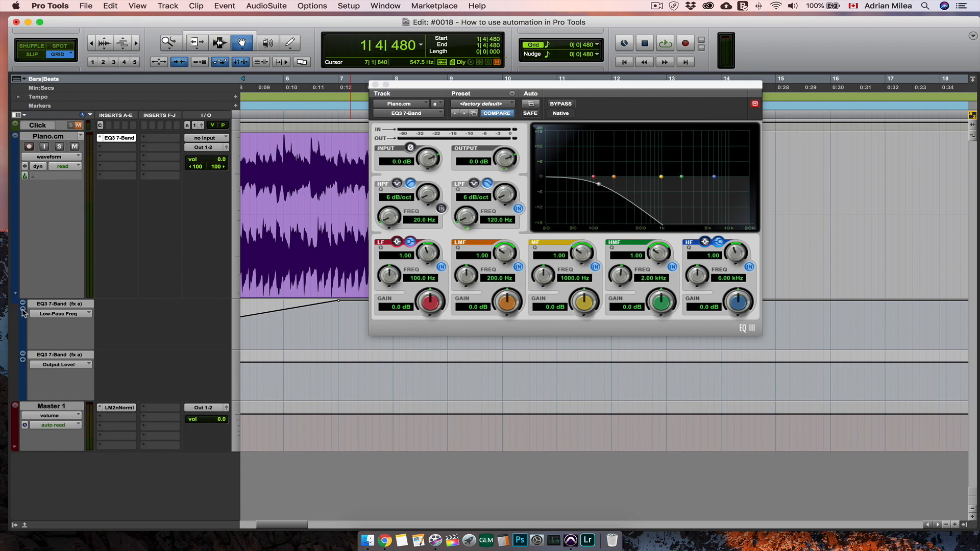